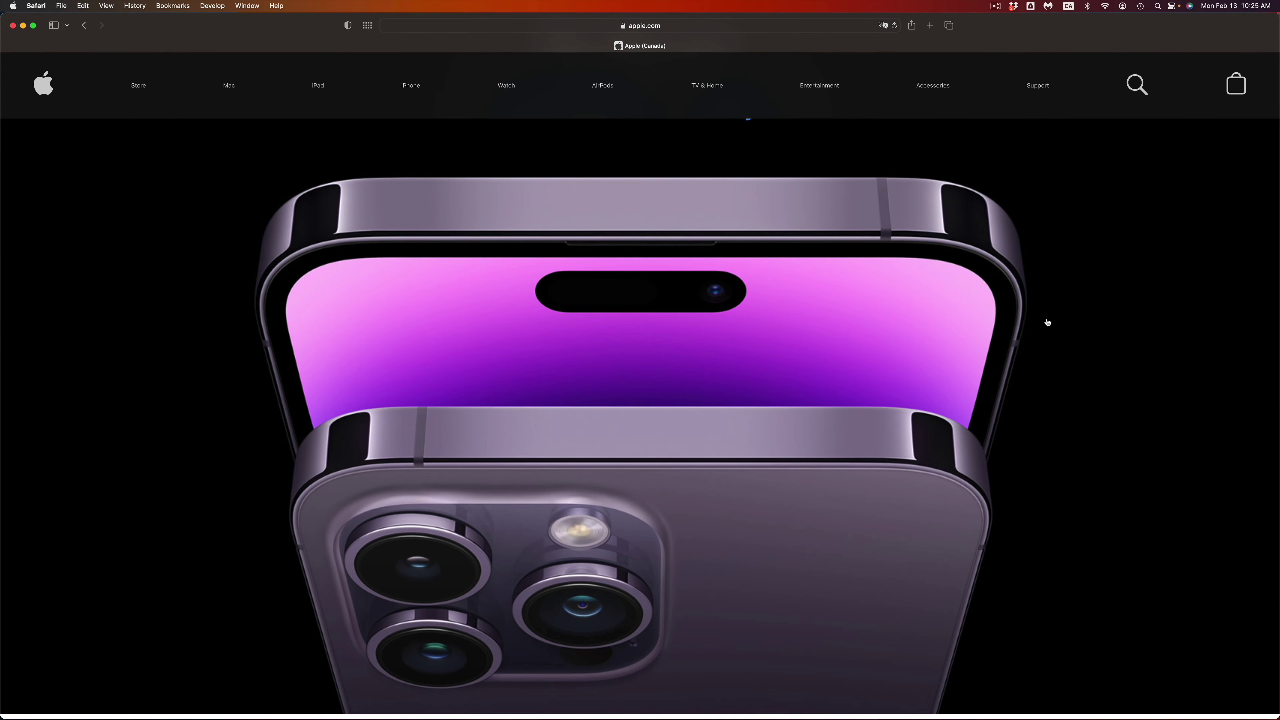
# Go to the Apple Store page and scroll the product category row sideways toward the AirTag tile.
pyautogui.moveTo(959, 86)
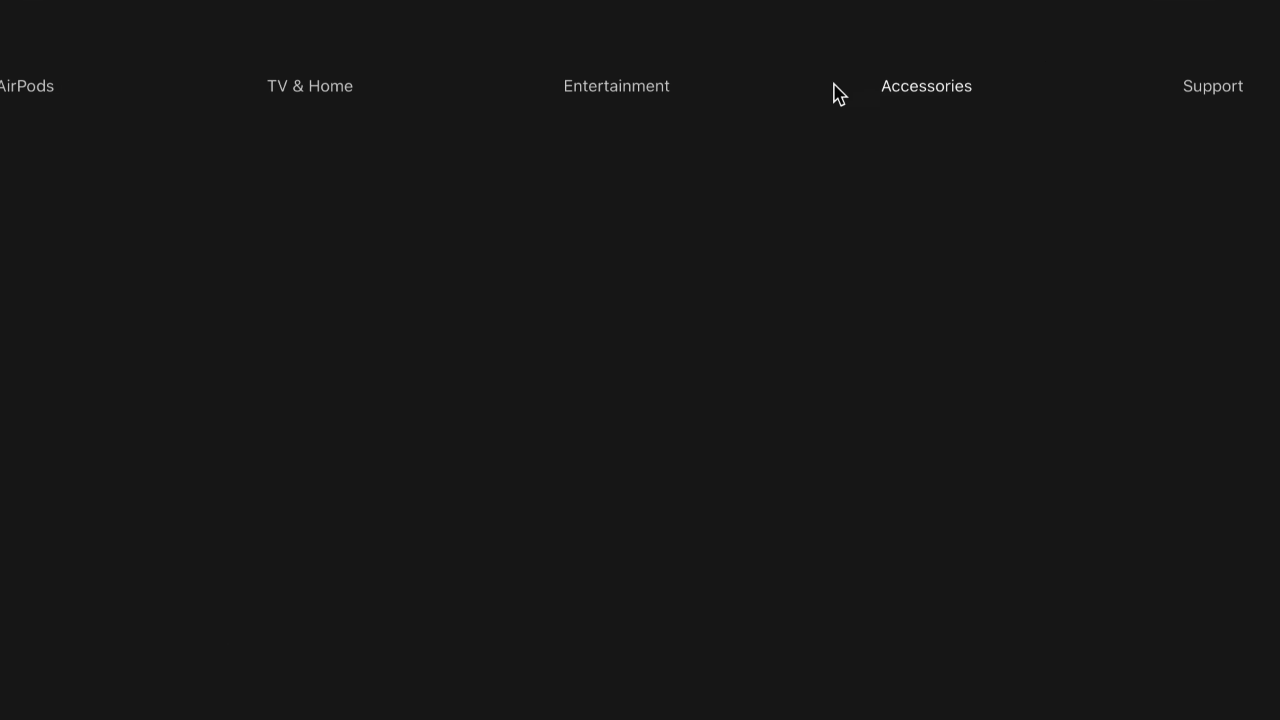
pyautogui.moveTo(192, 116)
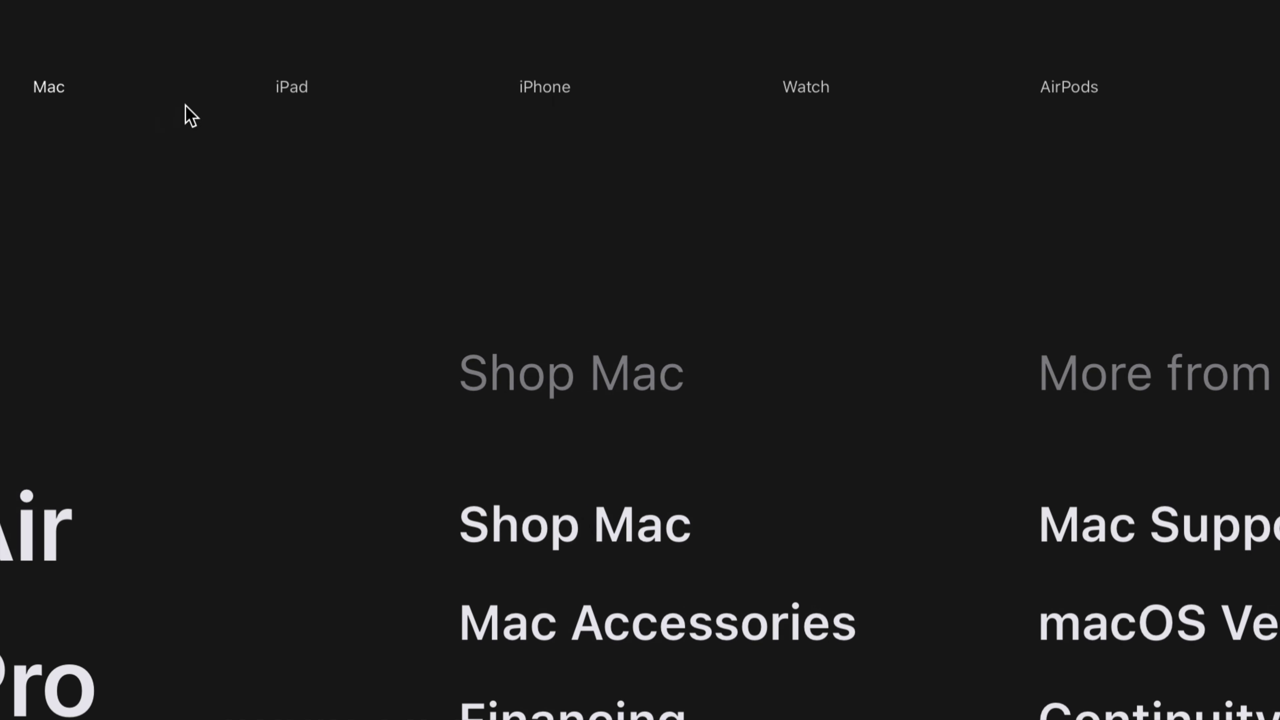
pyautogui.moveTo(806, 117)
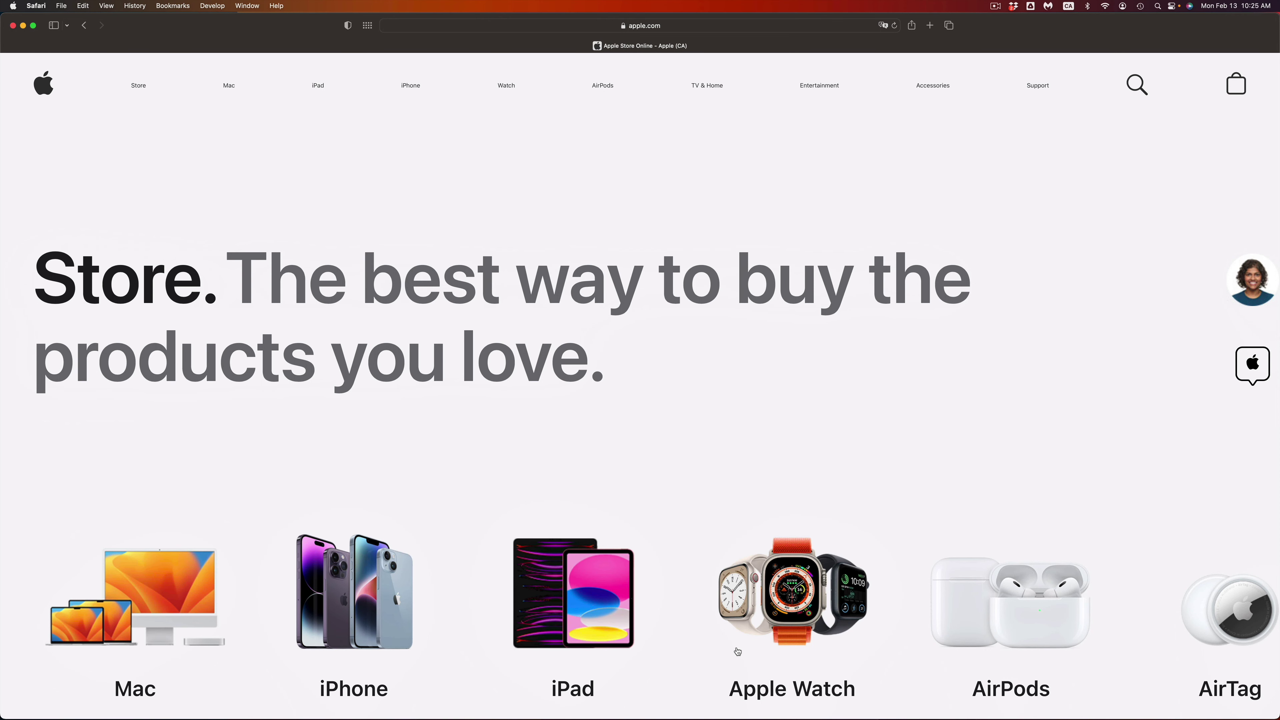
pyautogui.scroll(-3, 738, 652)
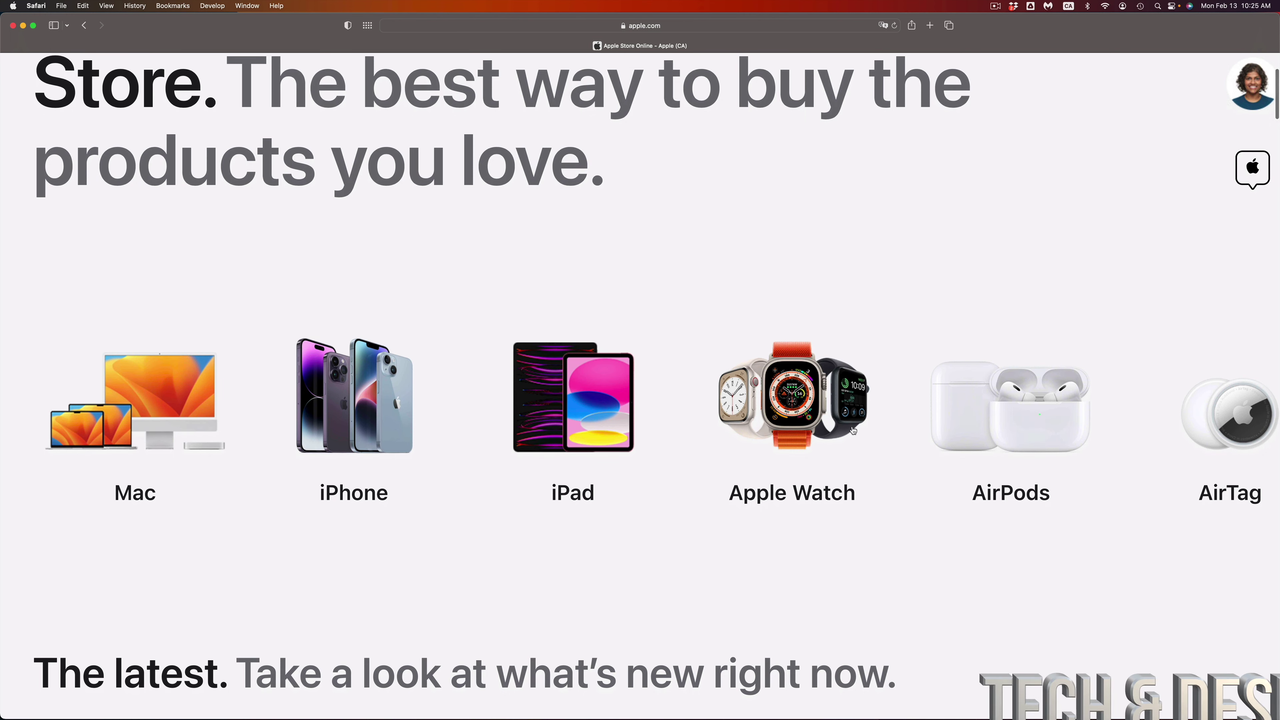
pyautogui.hscroll(5, 853, 430)
pyautogui.hscroll(8, 853, 430)
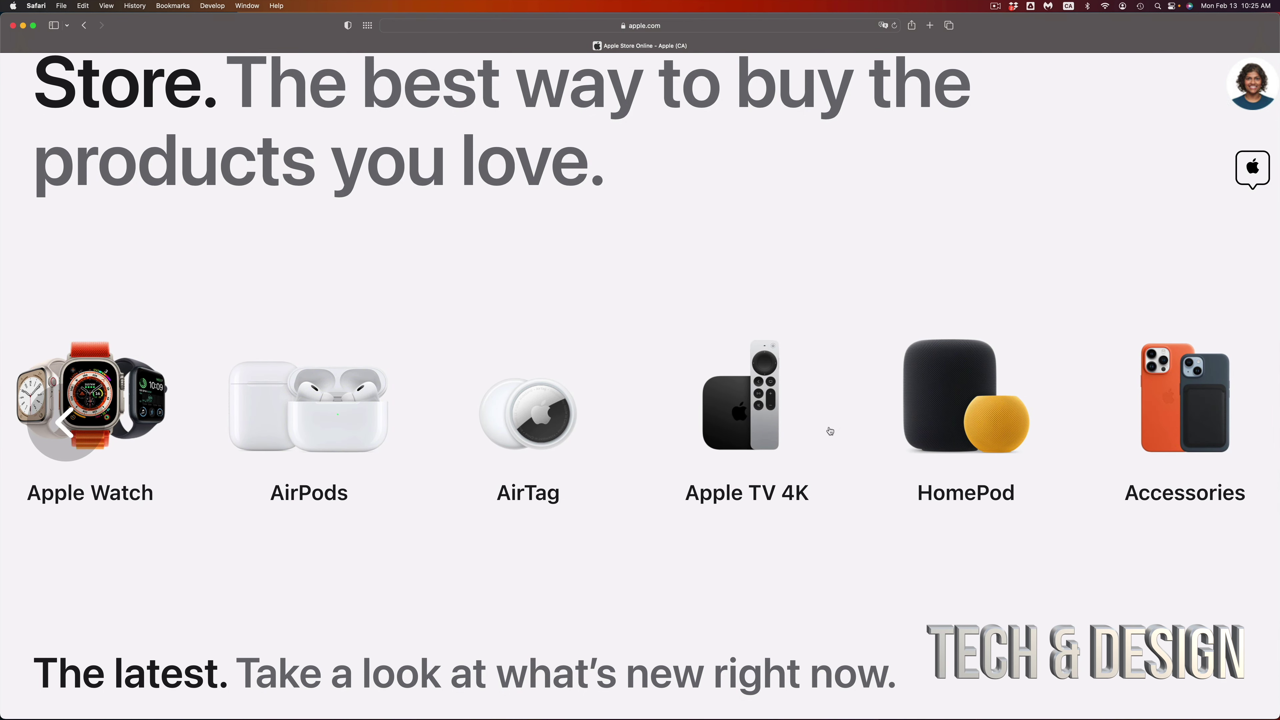
# Open the AirTag product page from the Store carousel and browse down to its Buy option.
pyautogui.click(521, 442)
pyautogui.scroll(-10, 872, 404)
pyautogui.scroll(-5, 873, 403)
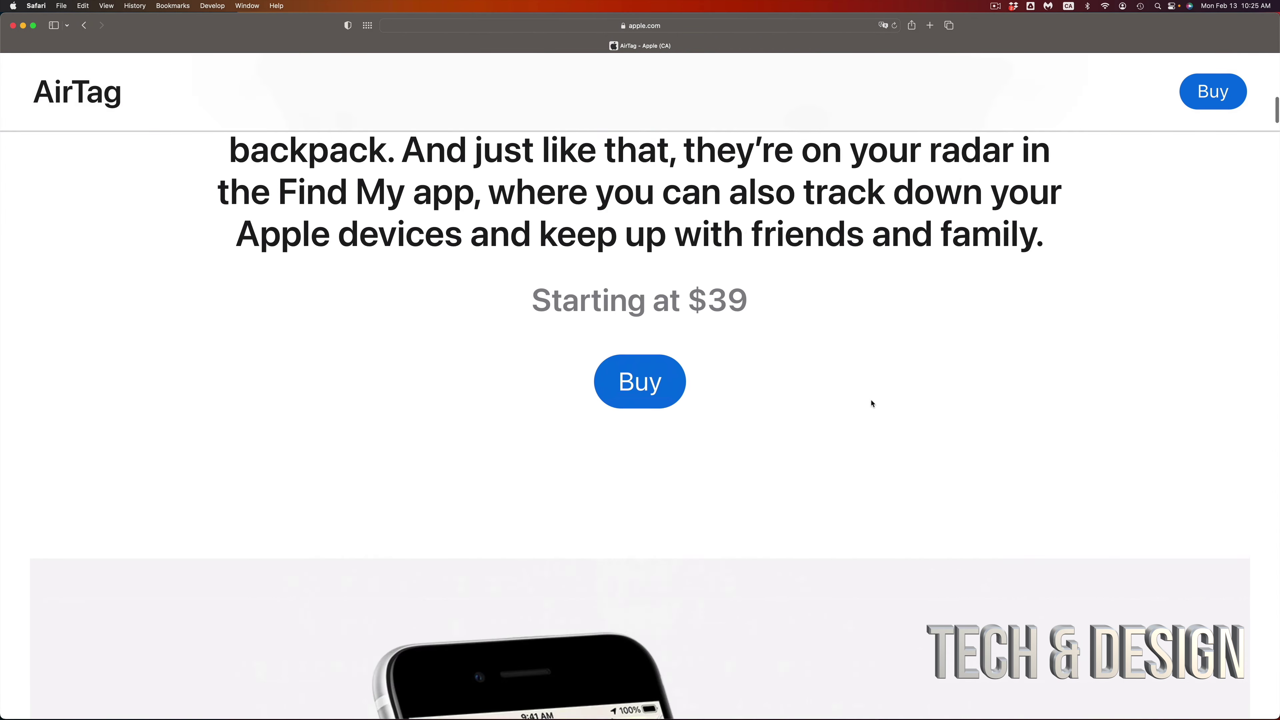
pyautogui.scroll(10, 872, 403)
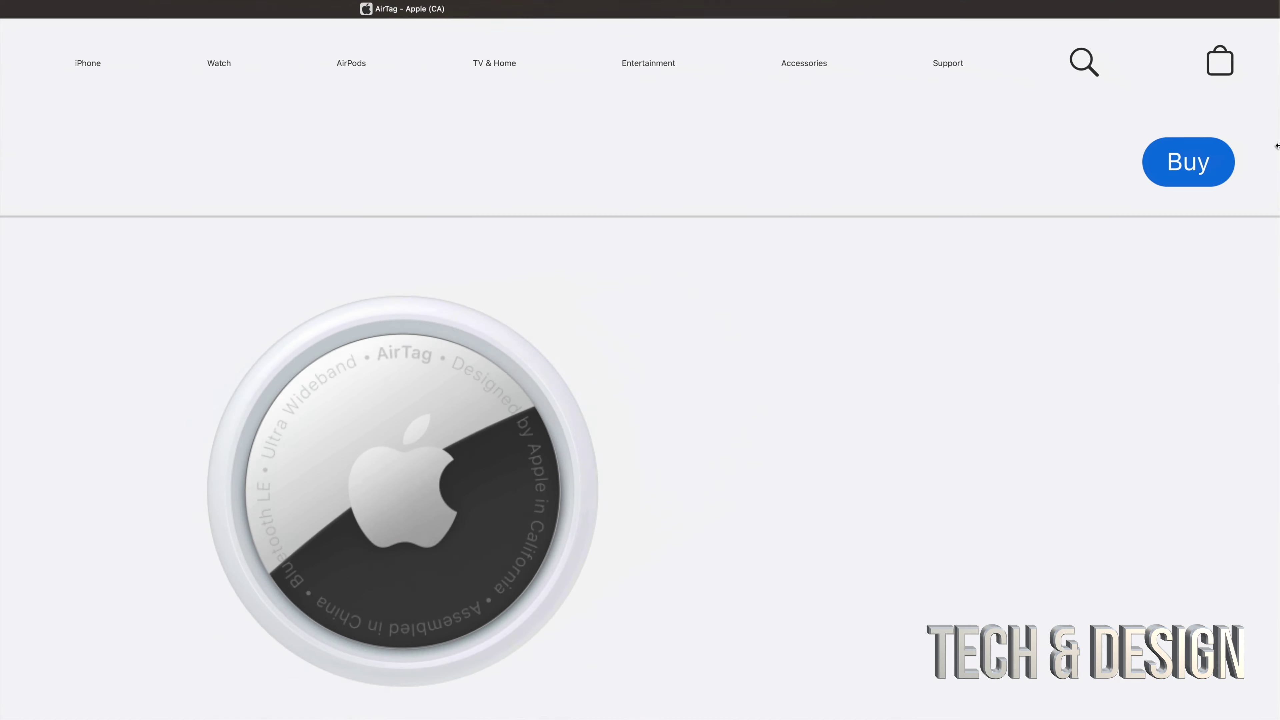
# On the Buy AirTag page, choose the 4 pack at $129.00 and skip engraving.
pyautogui.click(973, 237)
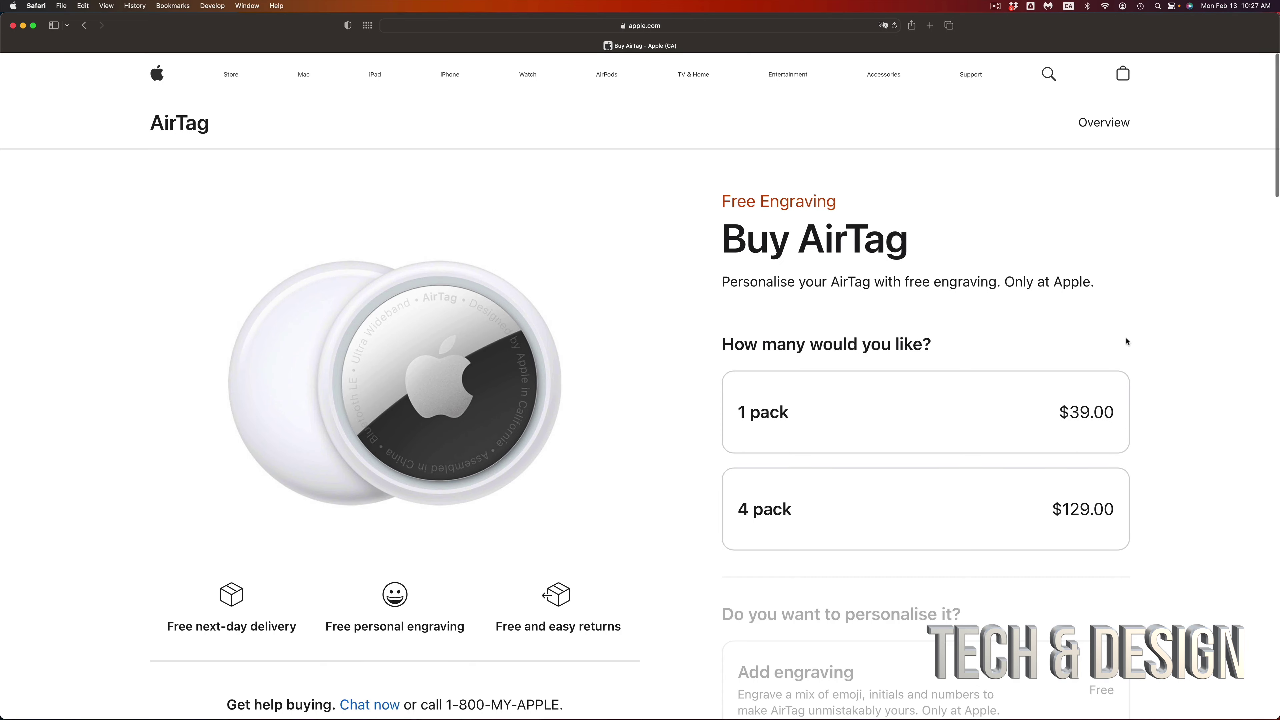
pyautogui.scroll(-3, 1127, 341)
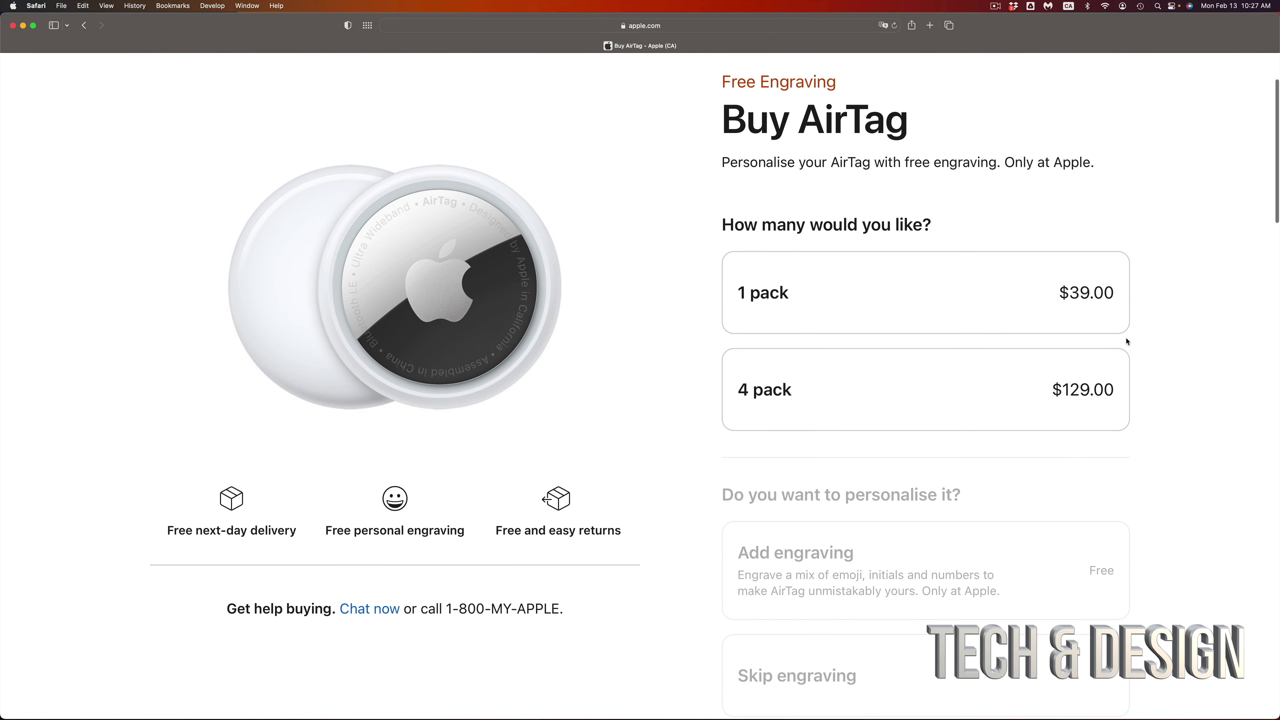
pyautogui.scroll(-2, 1127, 341)
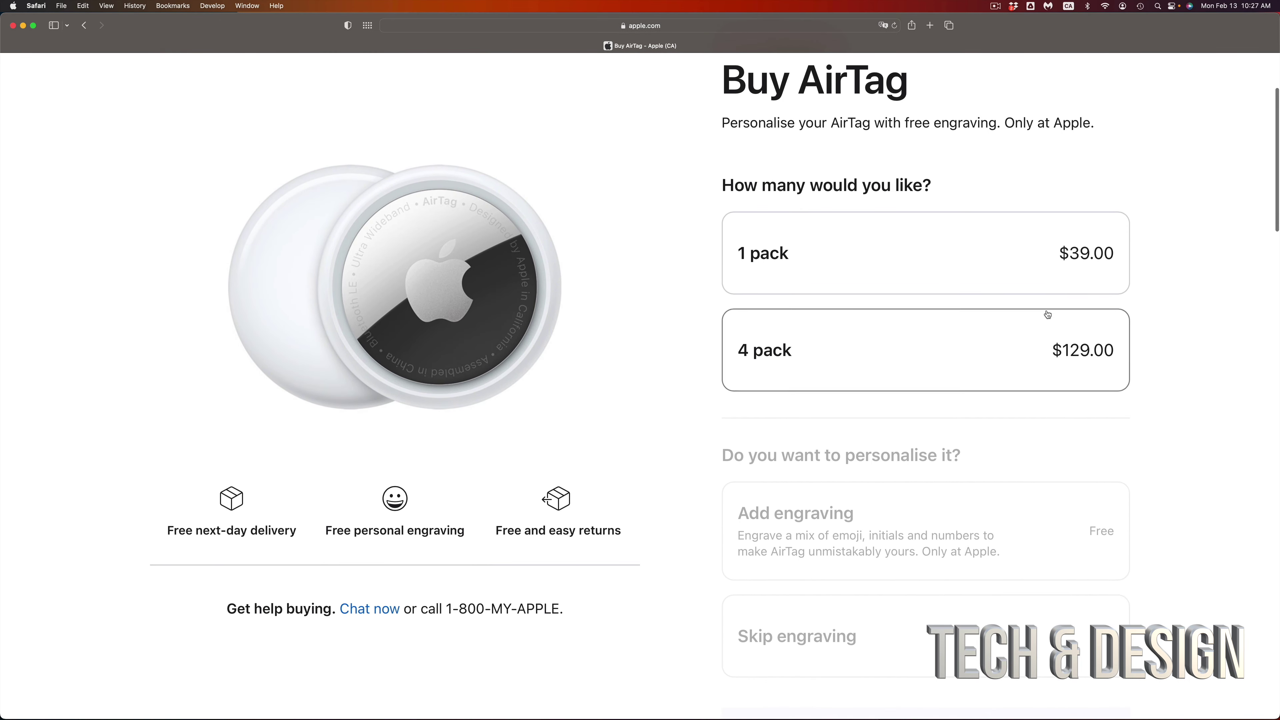
pyautogui.click(968, 349)
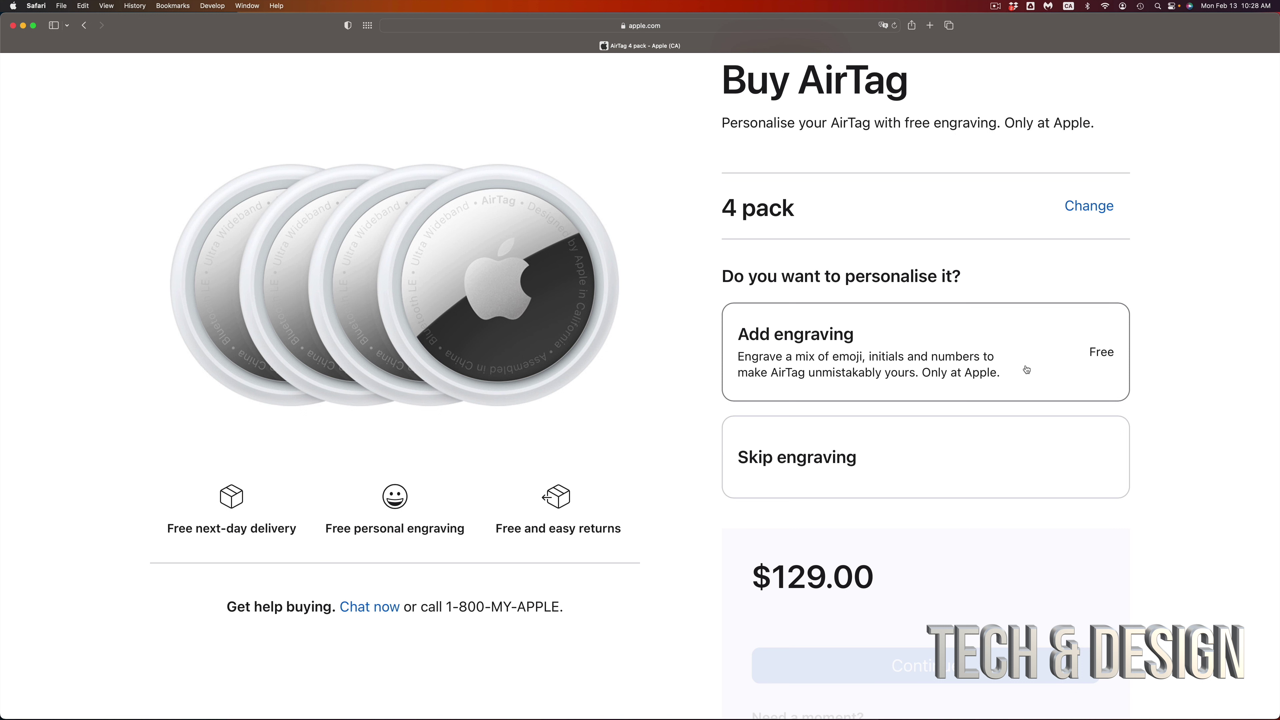
pyautogui.click(903, 484)
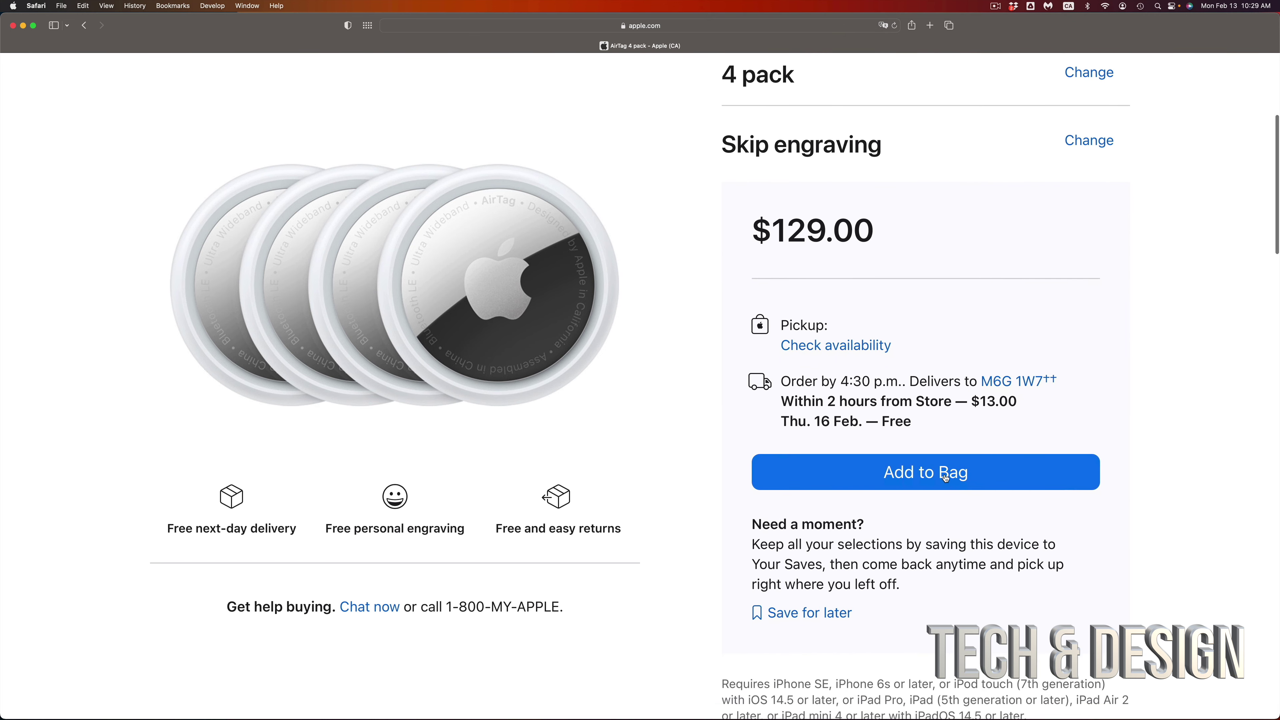
pyautogui.scroll(-1, 1005, 446)
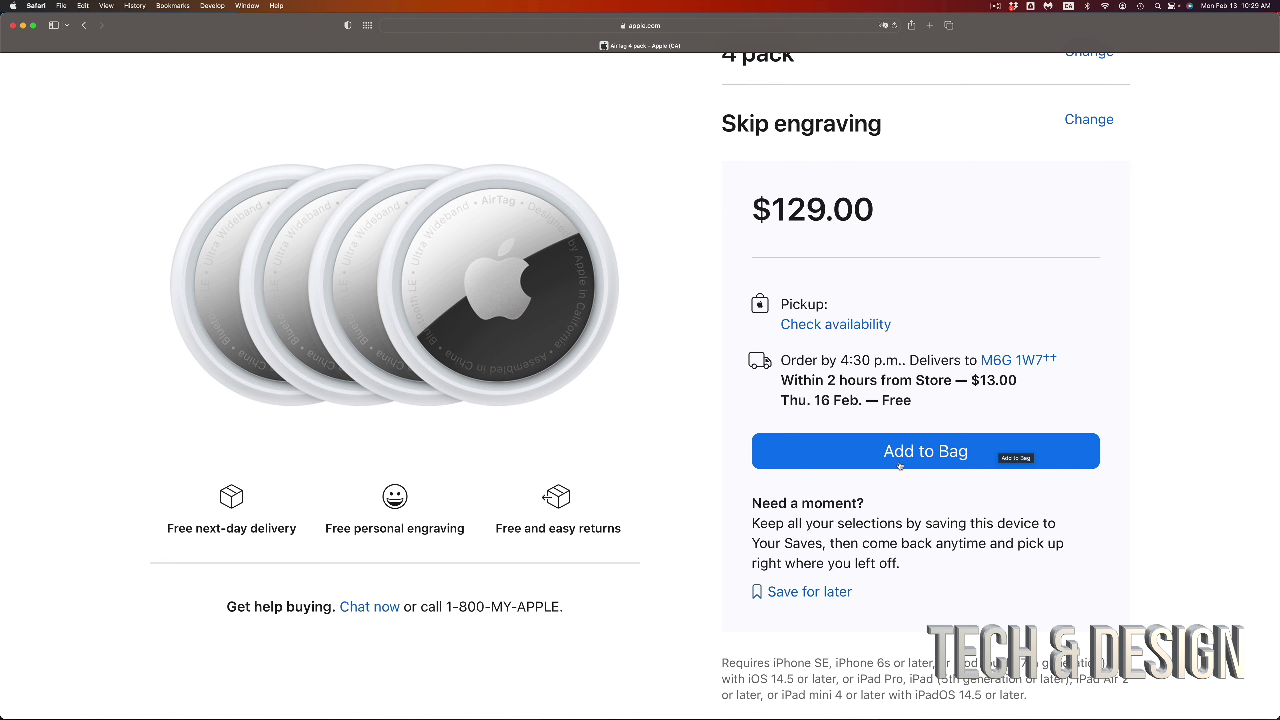
# Add the AirTag 4 pack to the bag and check its $145.77 total, including $16.77 tax.
pyautogui.click(900, 466)
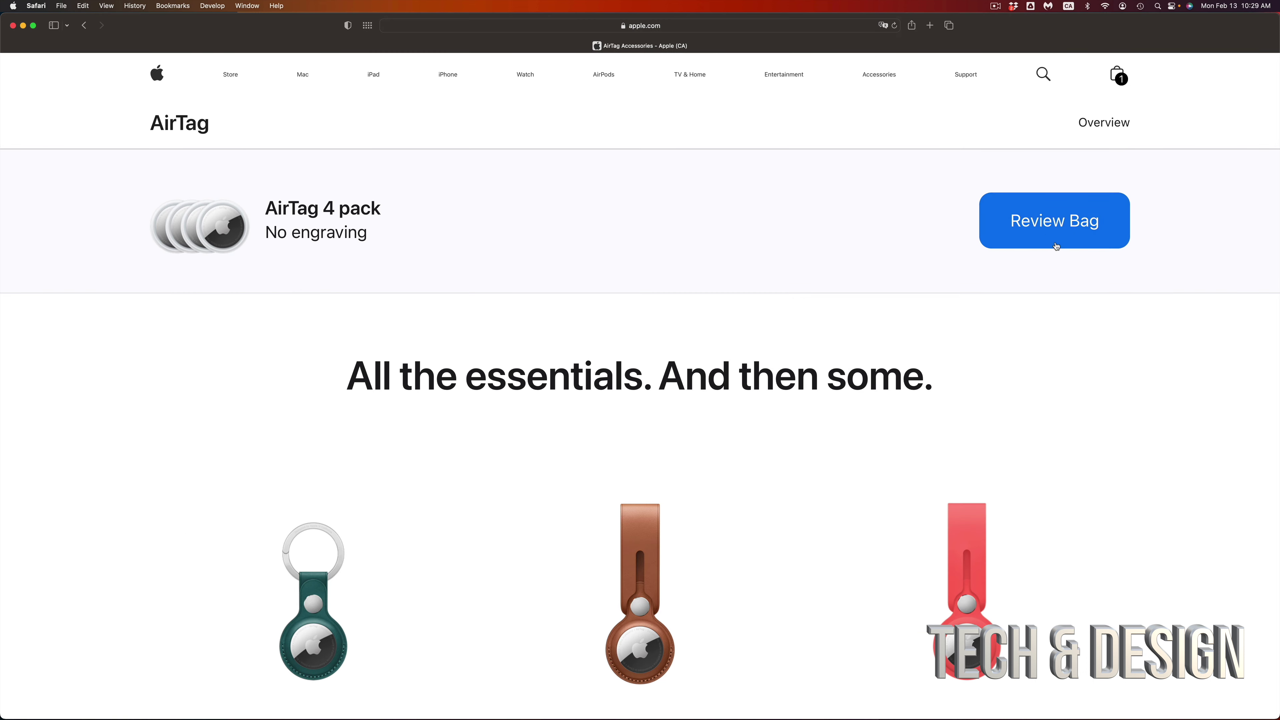
pyautogui.click(1044, 230)
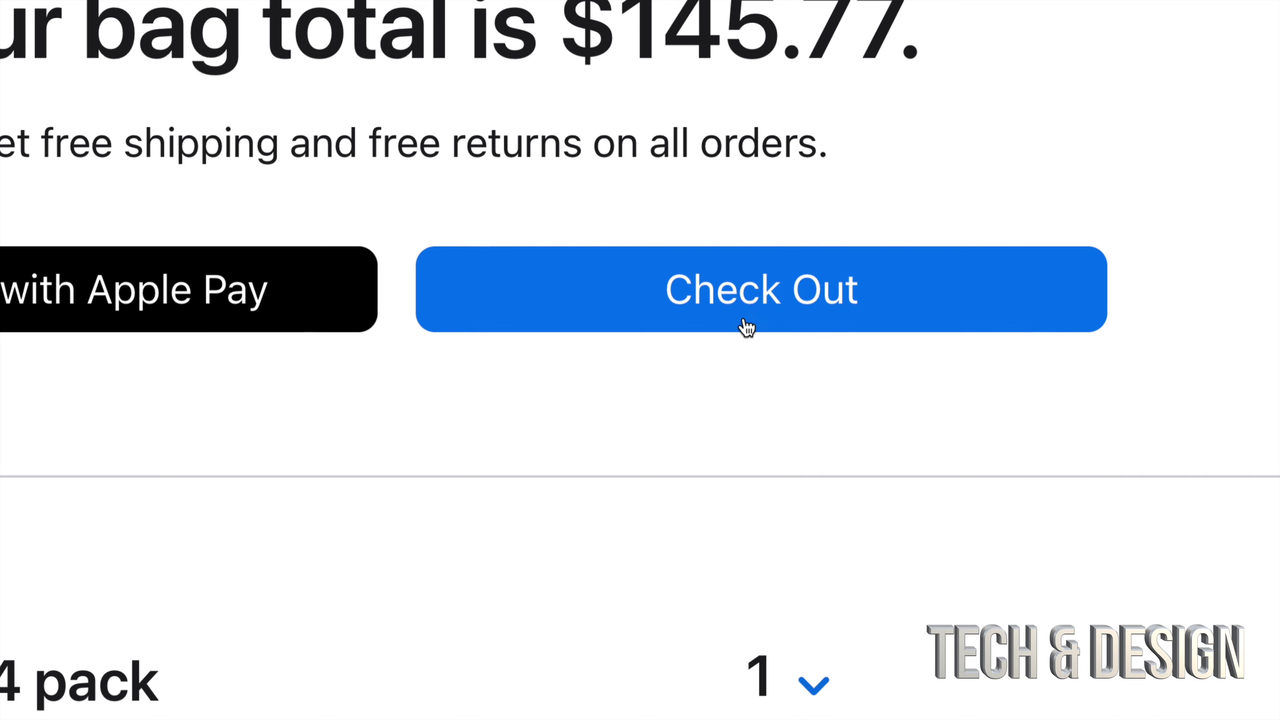
pyautogui.scroll(-4, 894, 435)
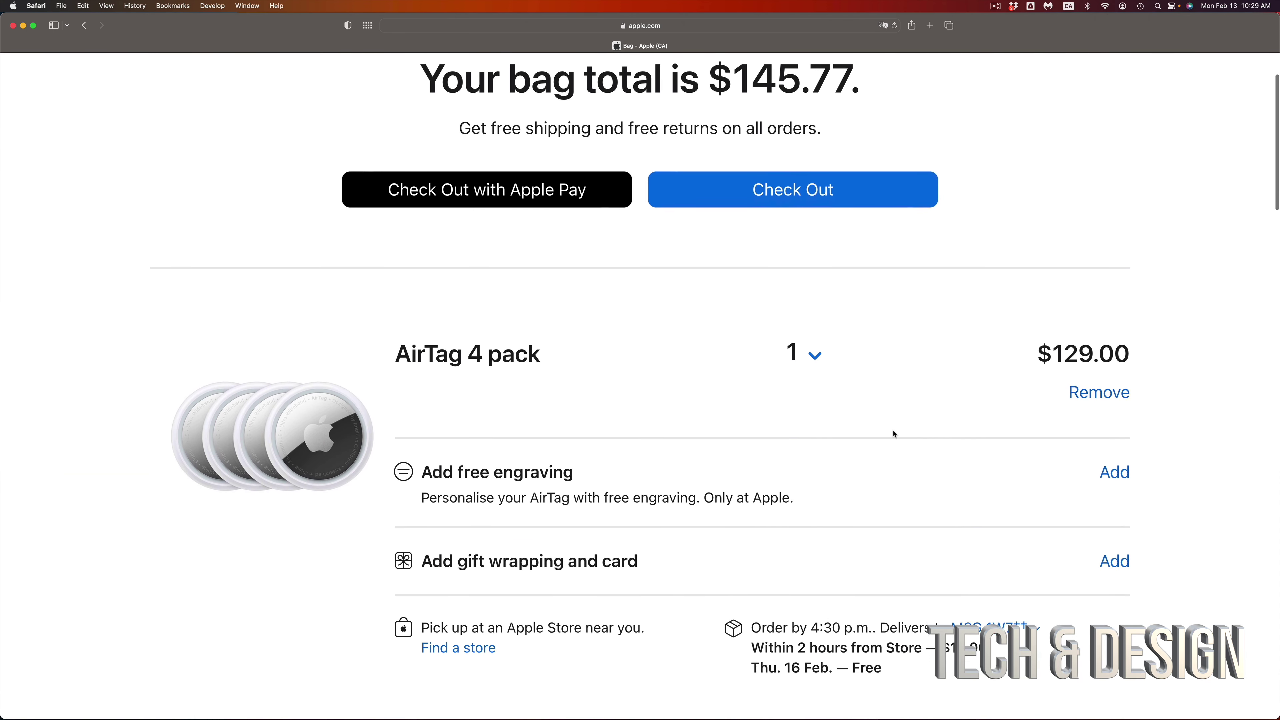
pyautogui.scroll(-2, 894, 435)
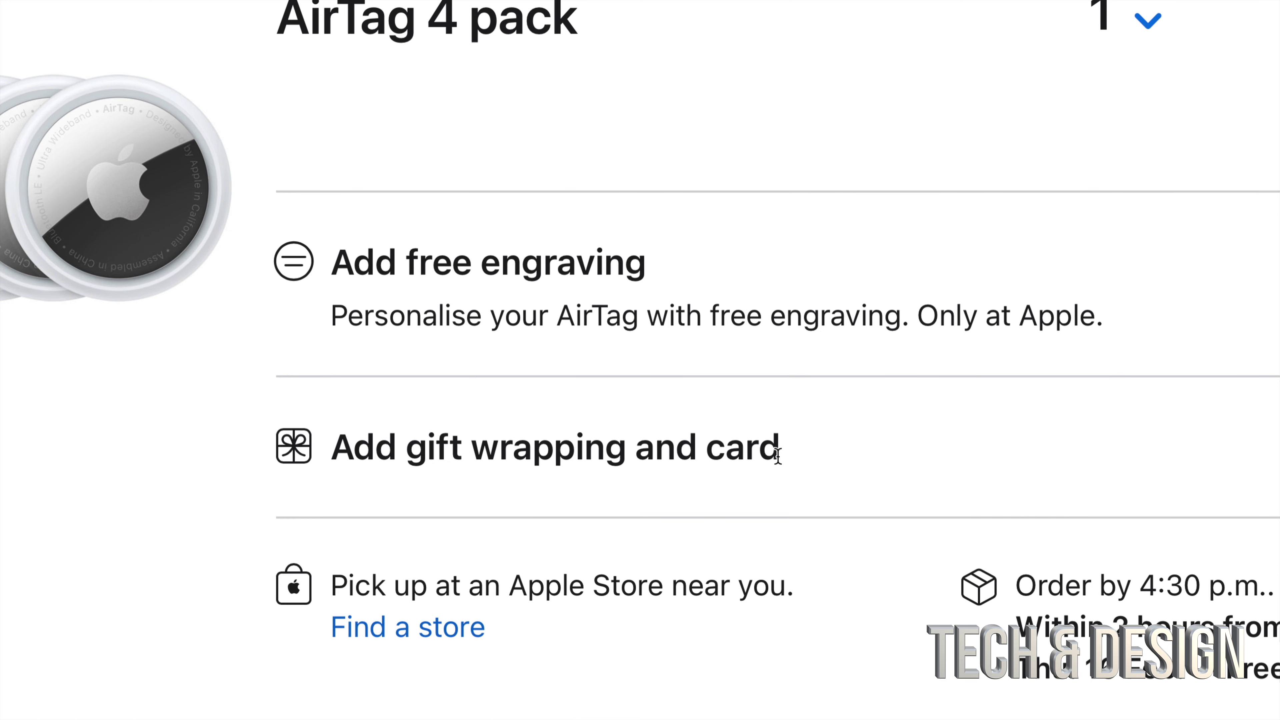
pyautogui.scroll(-1, 900, 468)
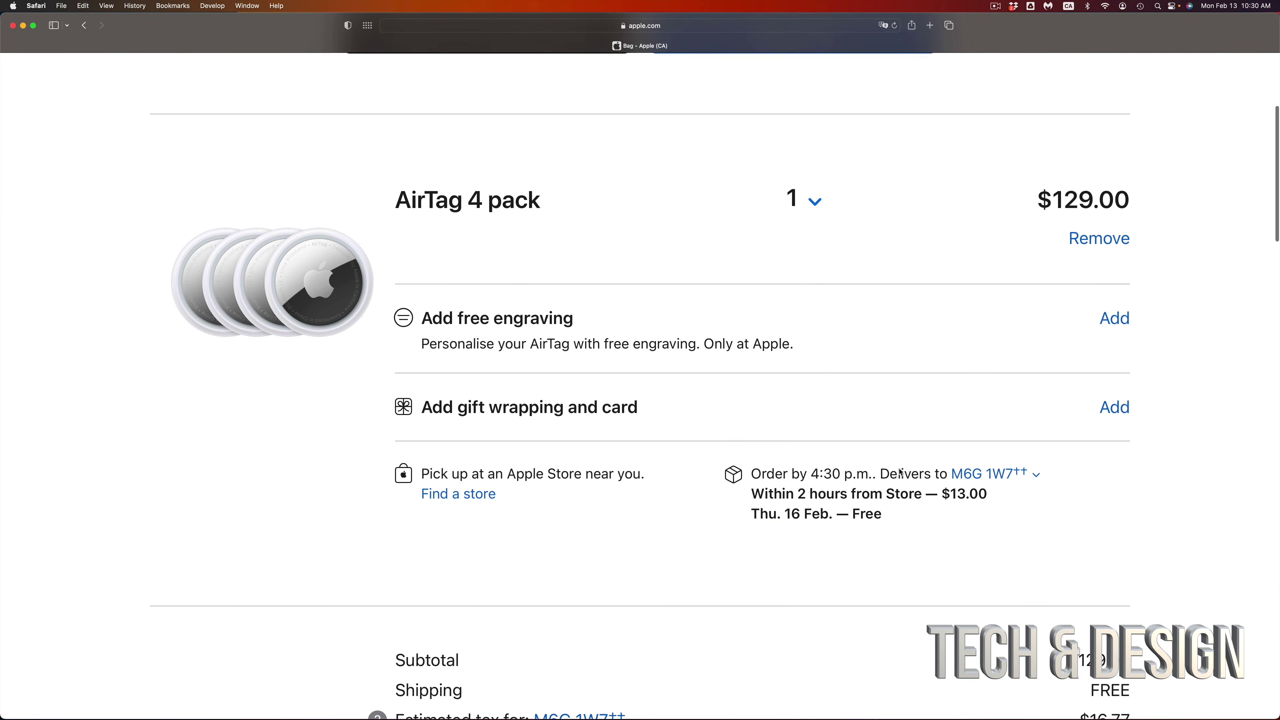
pyautogui.scroll(-5, 900, 468)
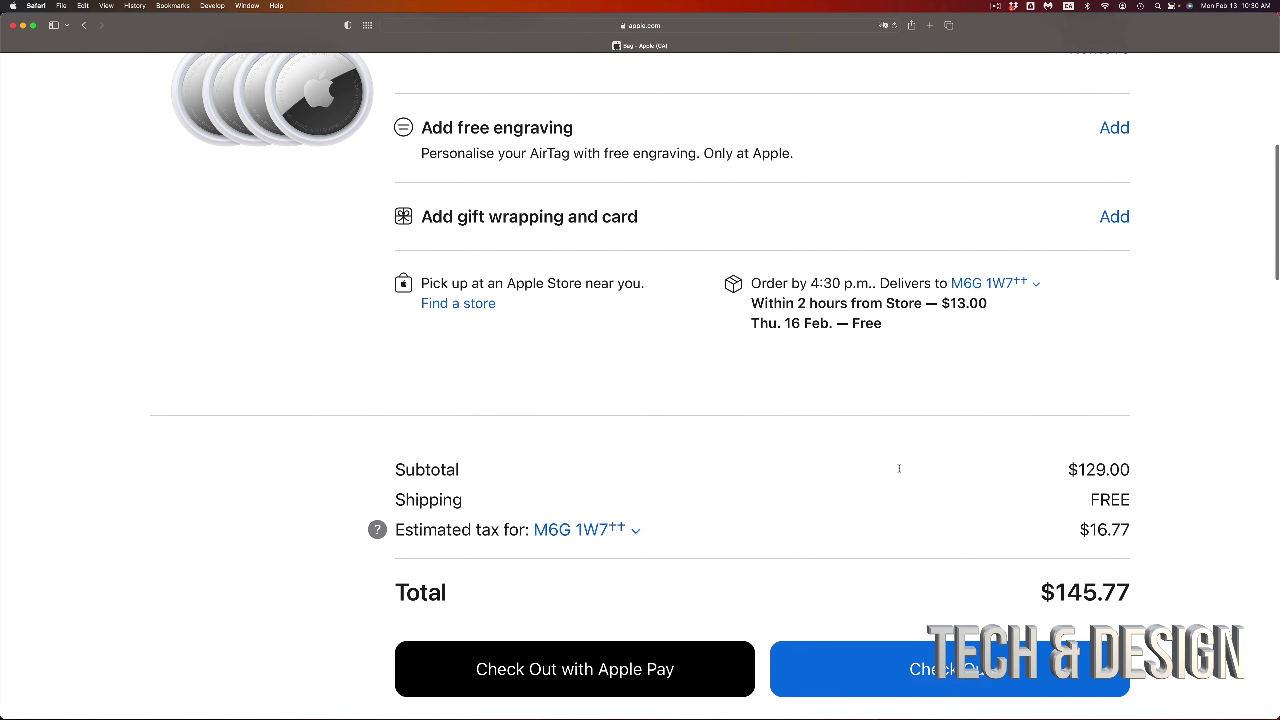
pyautogui.scroll(-3, 900, 468)
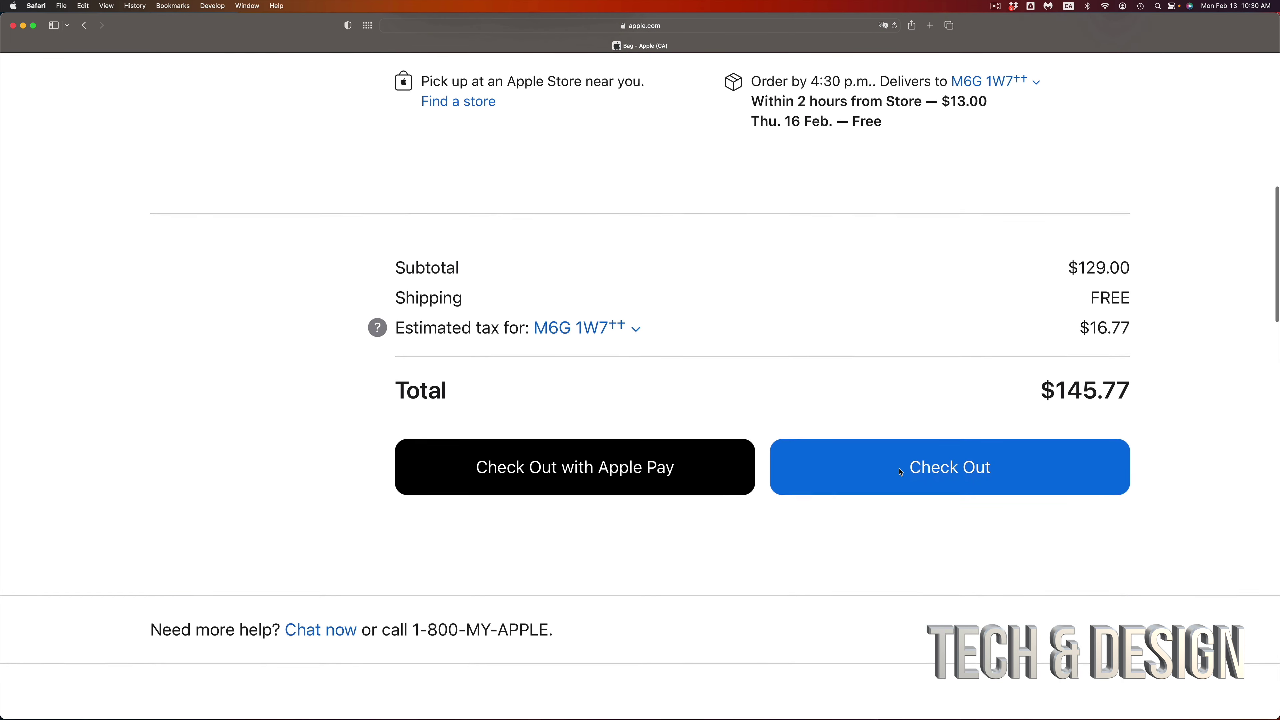
pyautogui.scroll(-2, 901, 472)
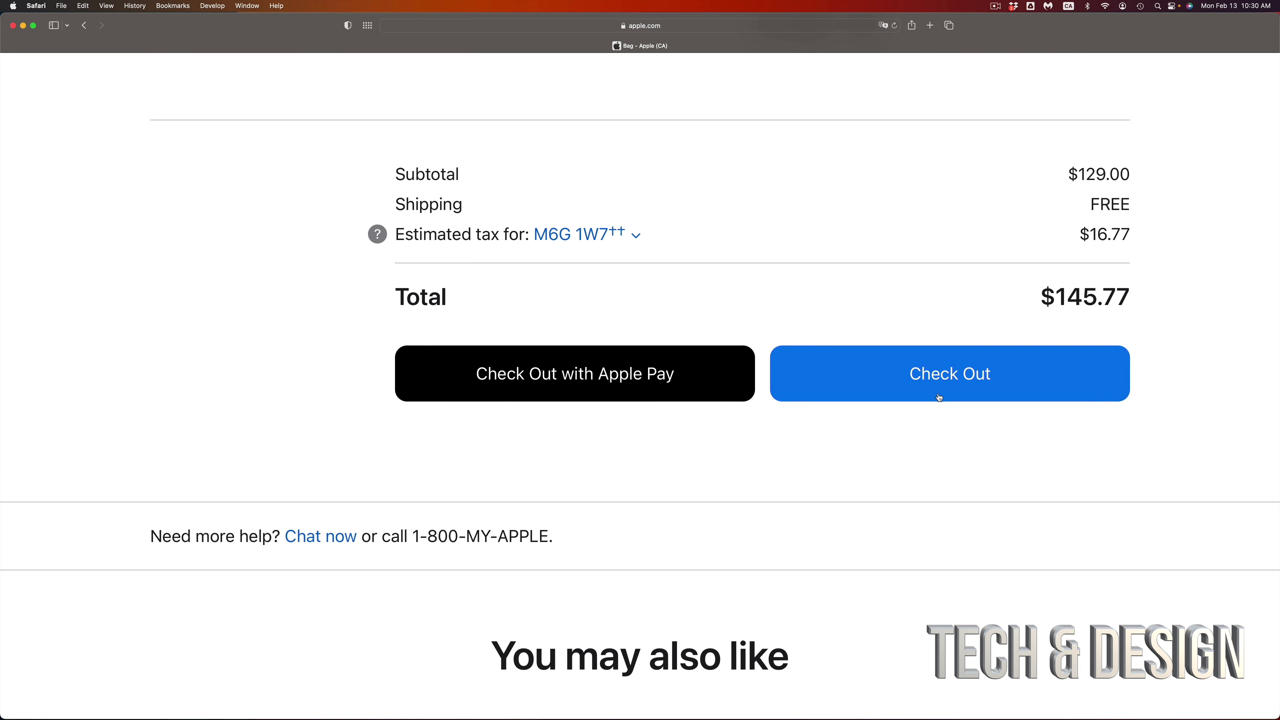
# Start checkout, keeping free Standard Shipping delivery on Thu. 16 Feb.
pyautogui.click(922, 384)
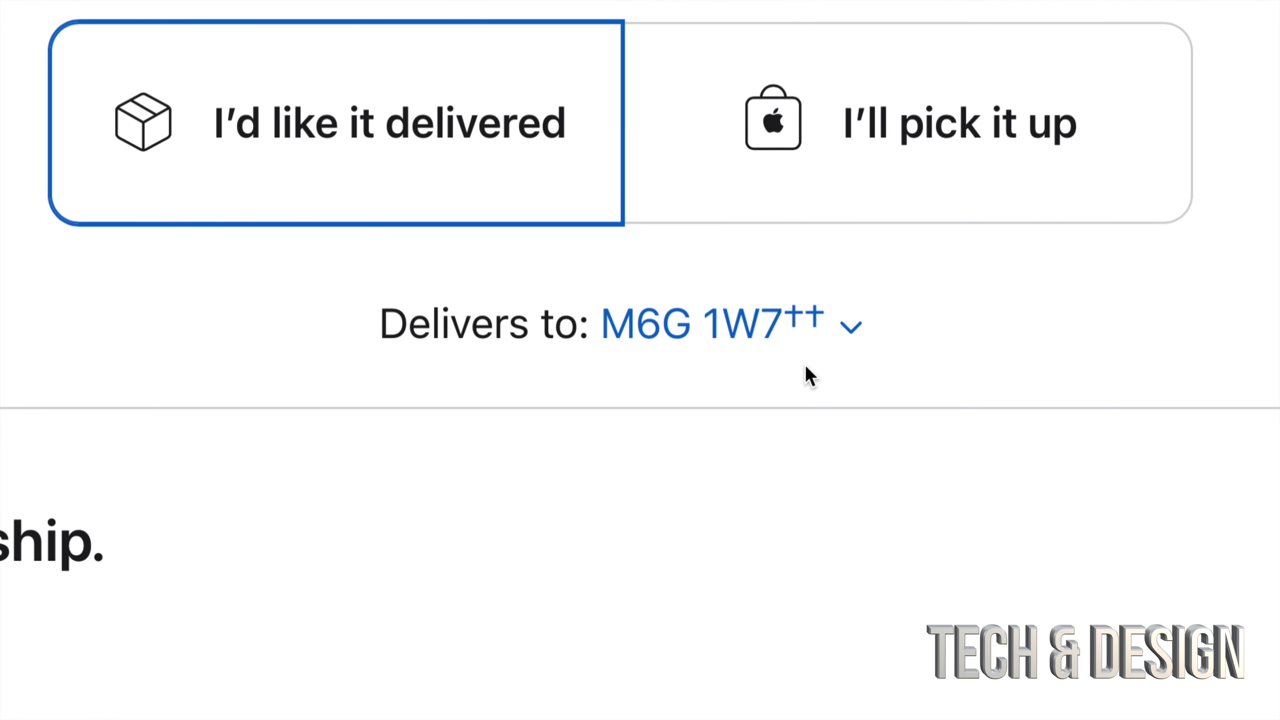
pyautogui.scroll(-3, 433, 425)
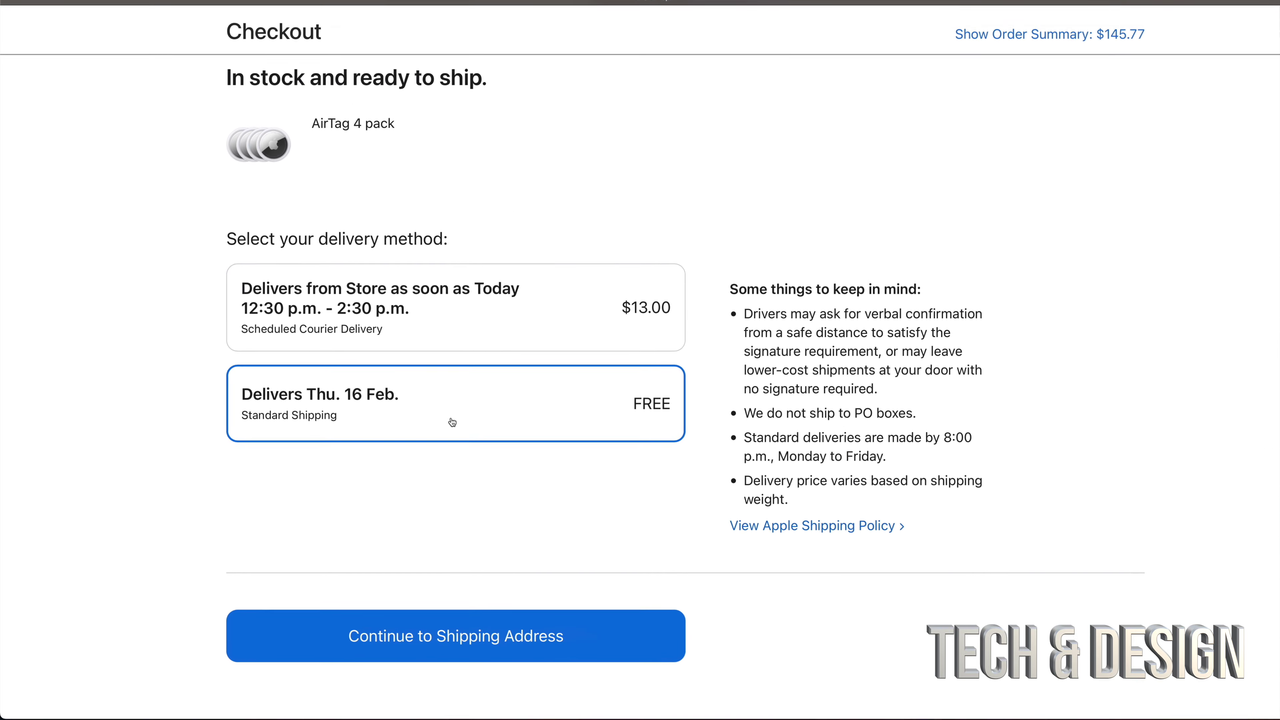
pyautogui.scroll(-5, 636, 406)
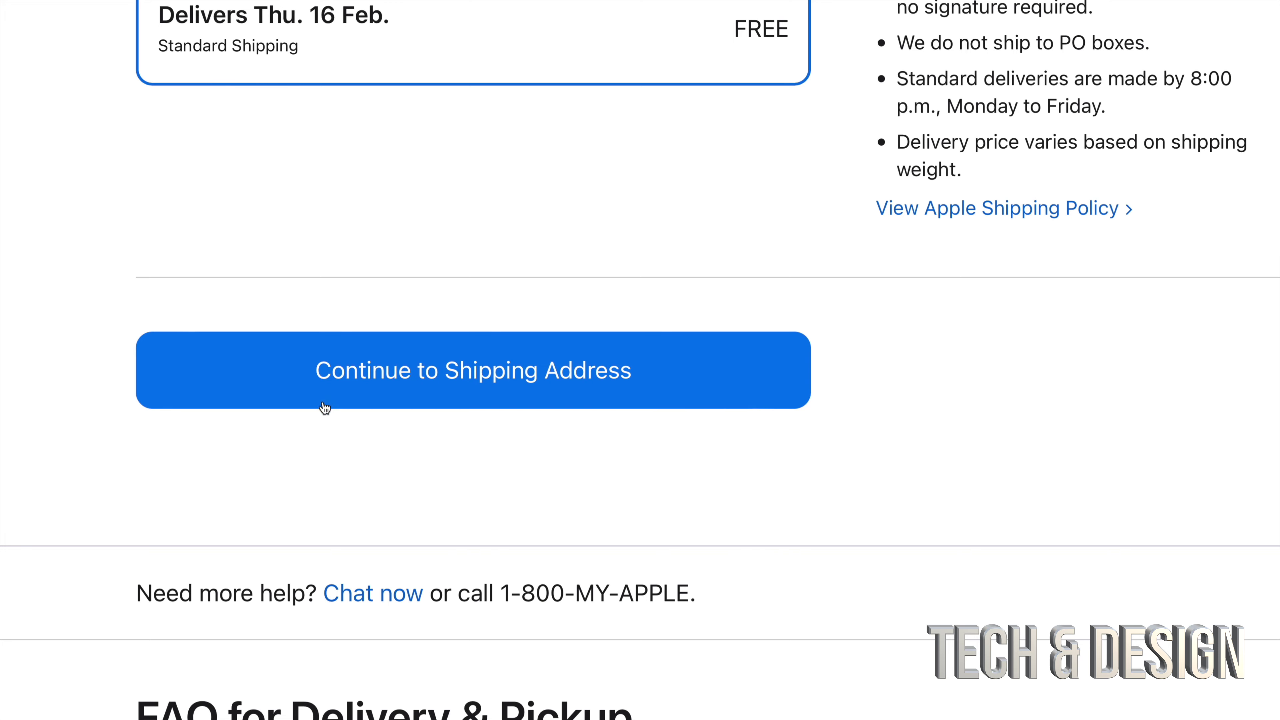
# Continue to the shipping address form and select the Mobile Phone Number field.
pyautogui.click(534, 375)
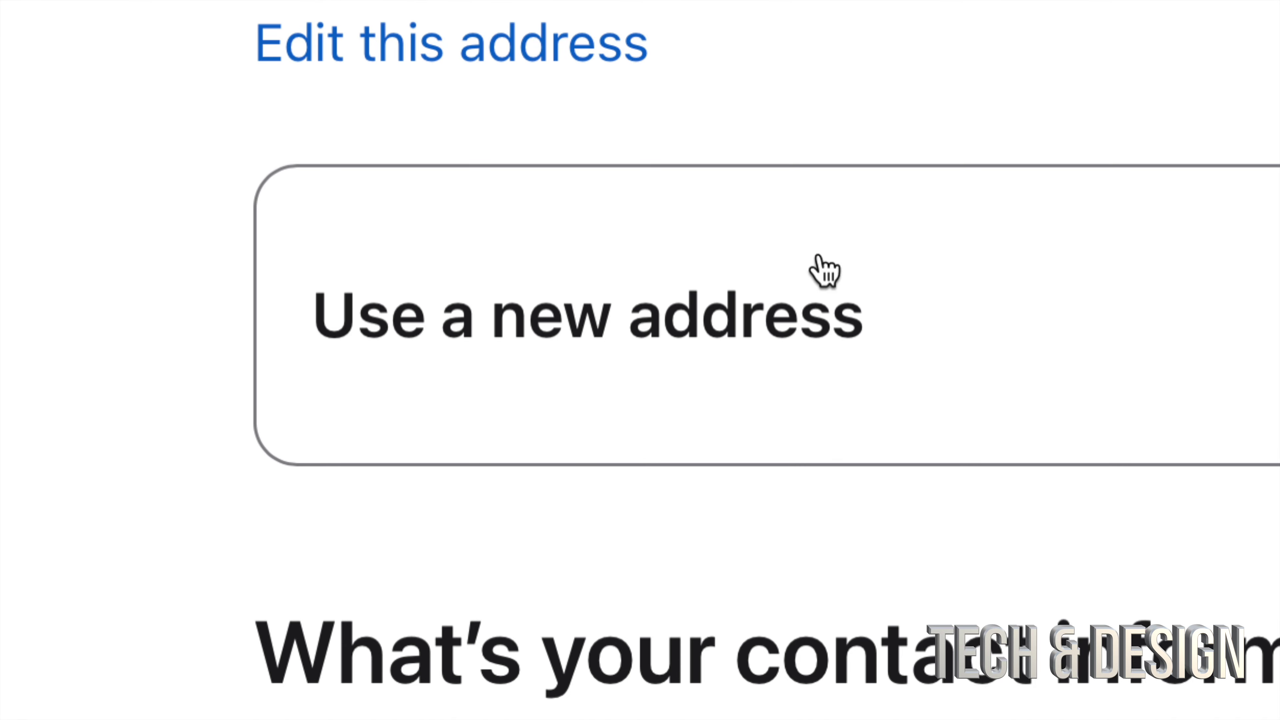
pyautogui.scroll(-5, 928, 428)
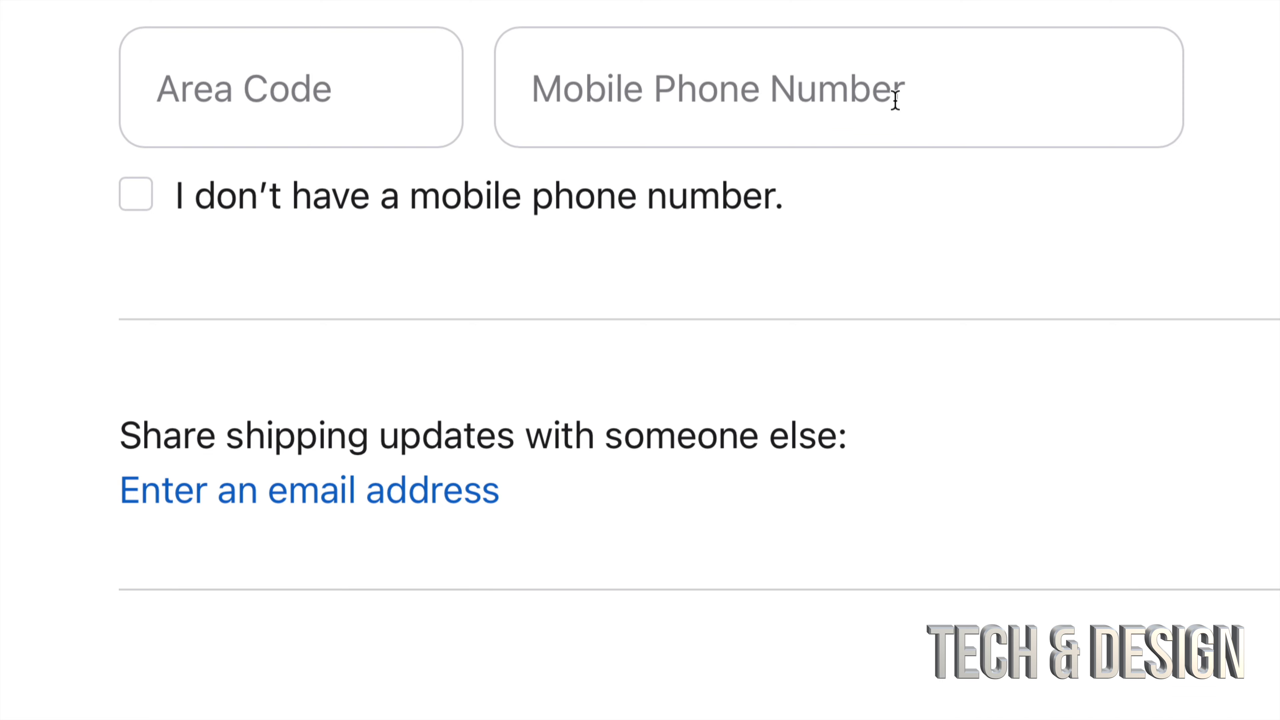
pyautogui.click(753, 104)
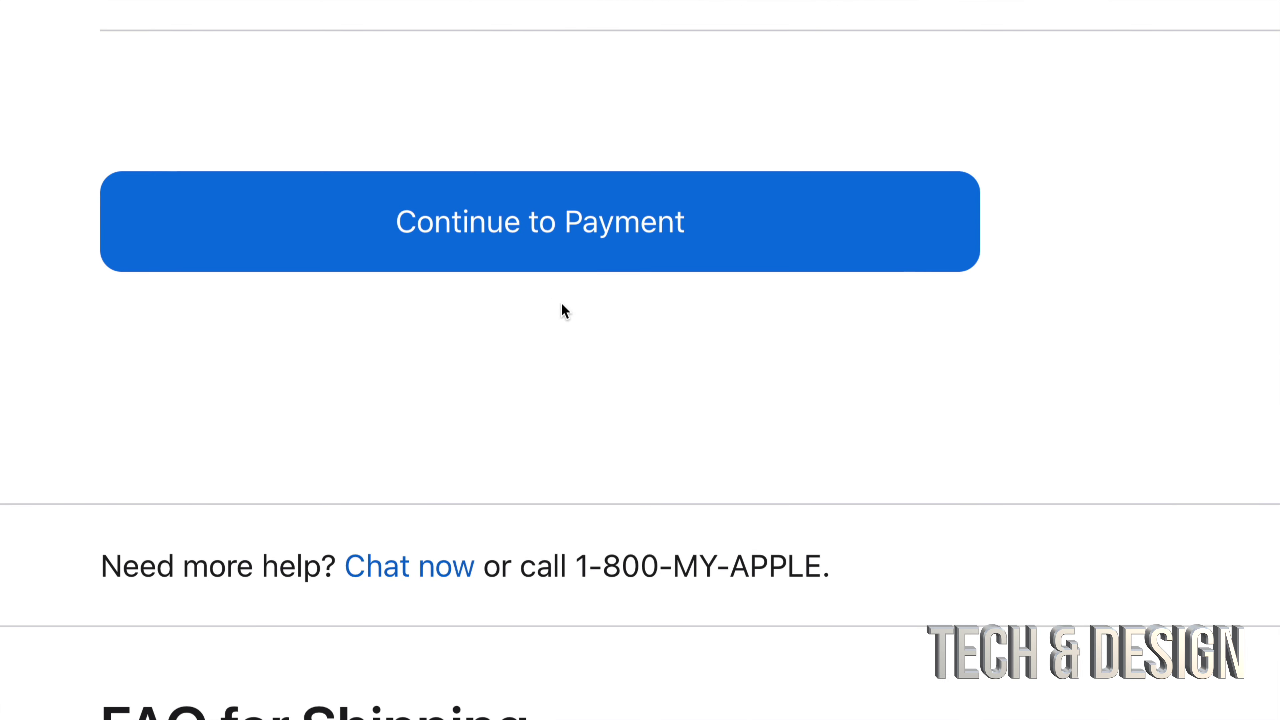
# Reach the payment step, choose Credit or Debit Card, and go through the card number, expiration and CVV fields.
pyautogui.click(587, 228)
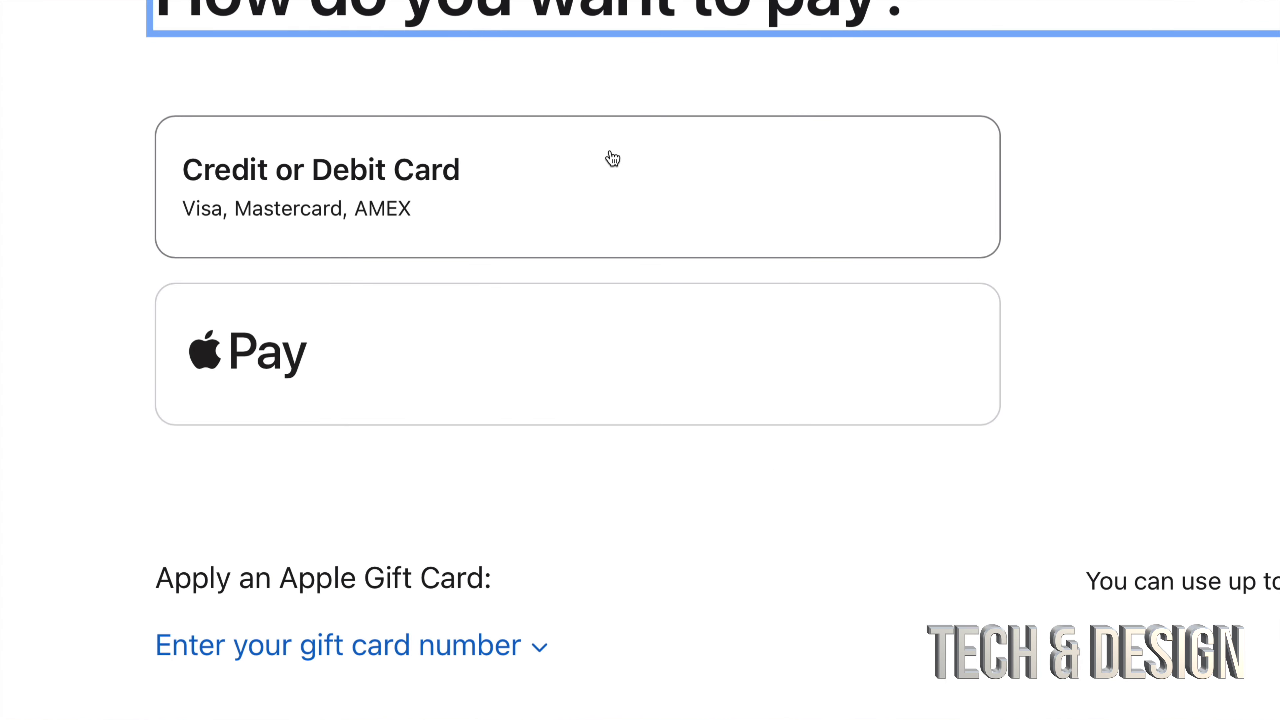
pyautogui.click(633, 158)
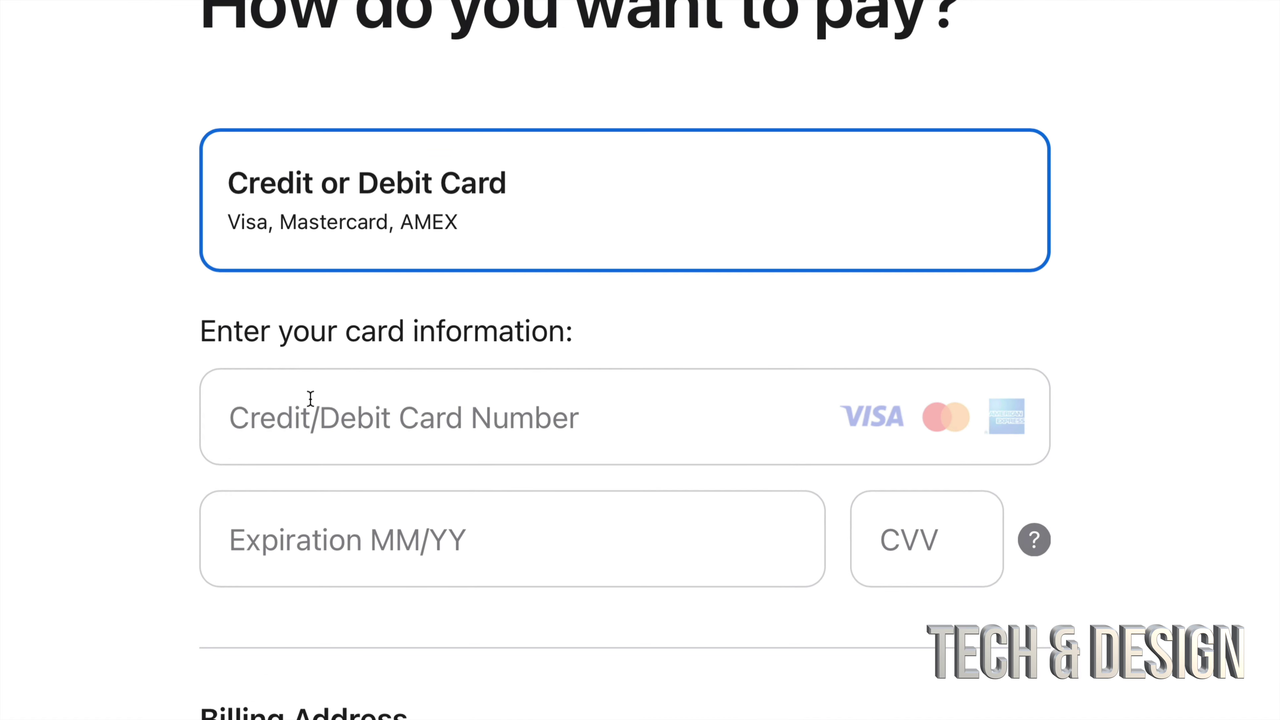
pyautogui.click(344, 418)
pyautogui.click(489, 556)
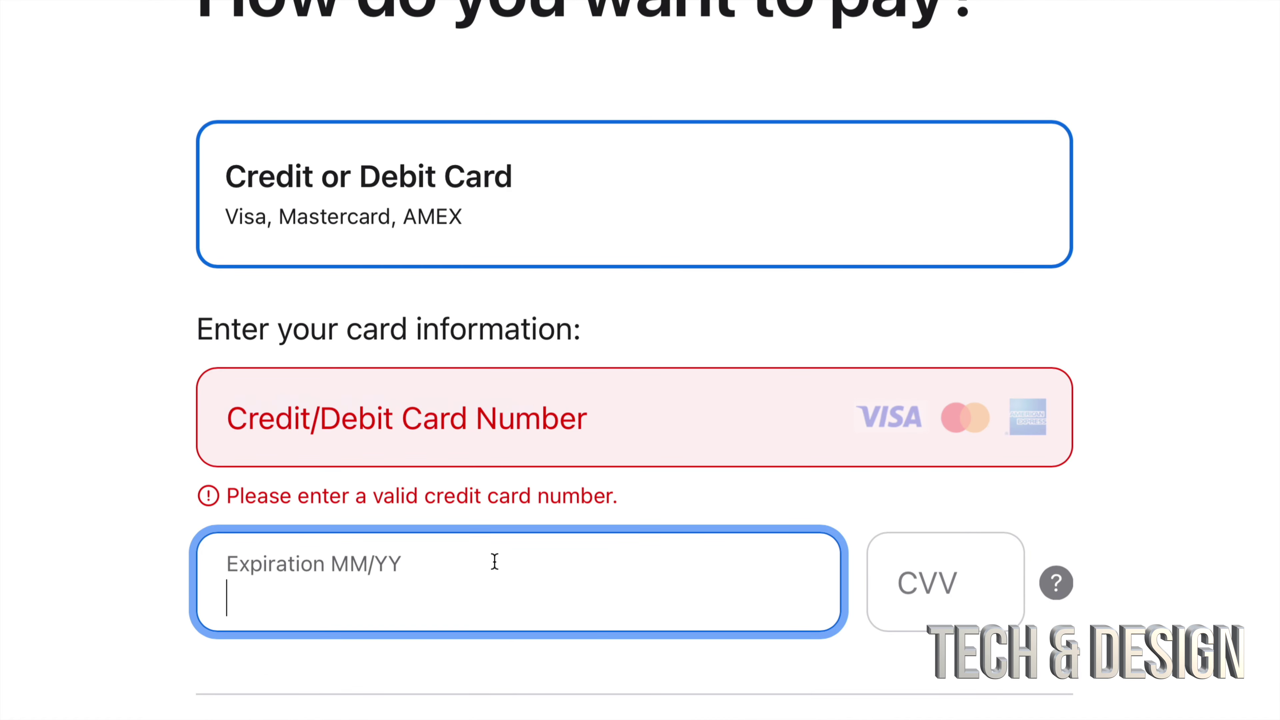
pyautogui.click(919, 570)
# Scroll past the Canada billing address, Apple Pay and gift card options to Review Your Order.
pyautogui.scroll(-10, 943, 578)
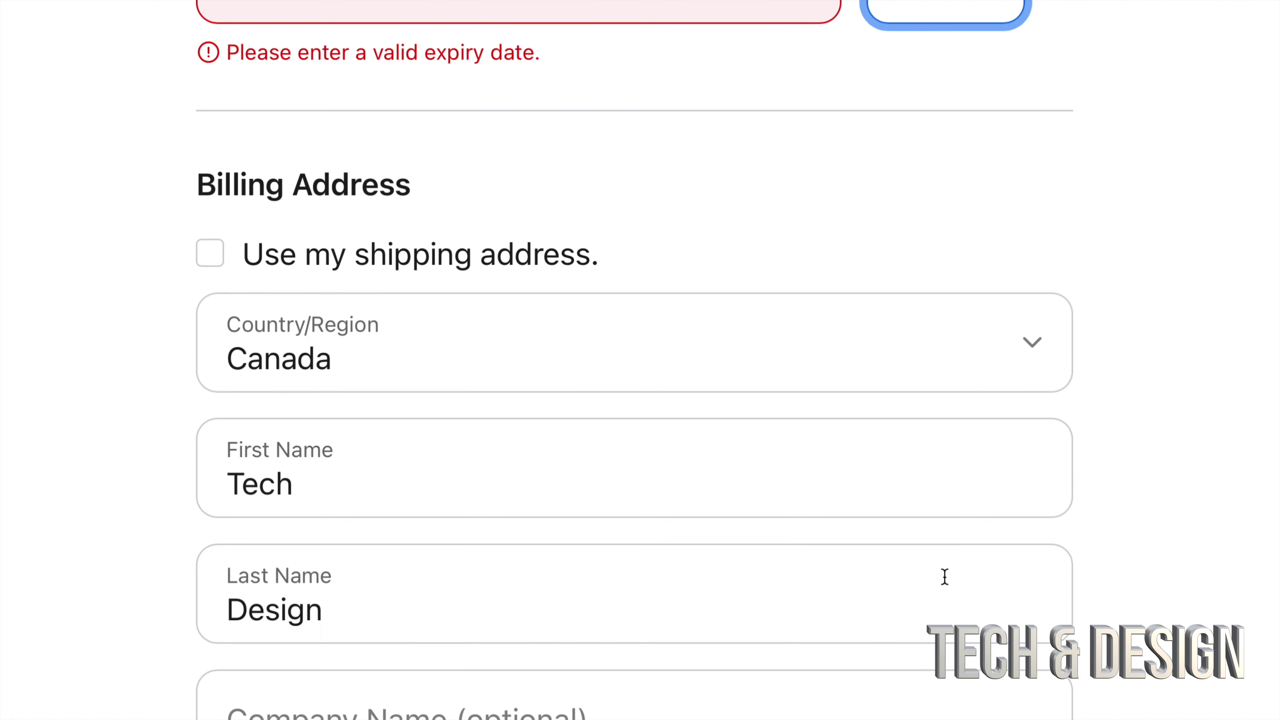
pyautogui.scroll(-3, 944, 577)
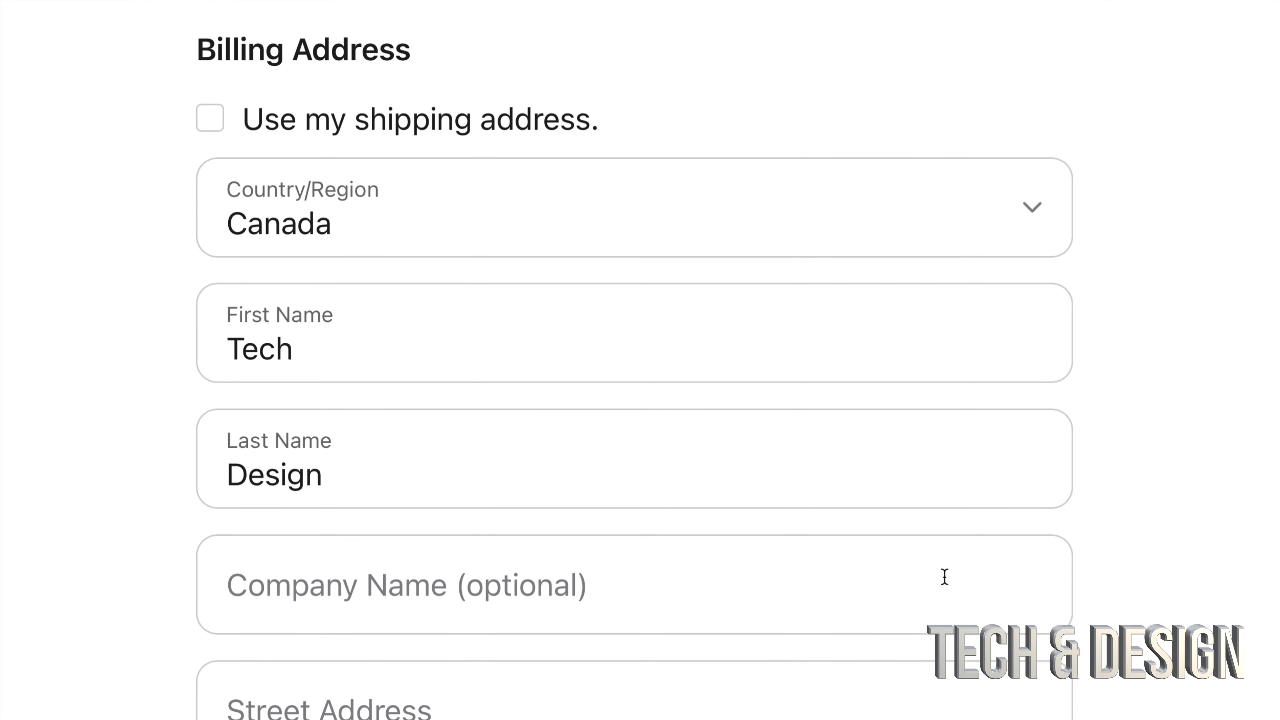
pyautogui.scroll(-1, 461, 570)
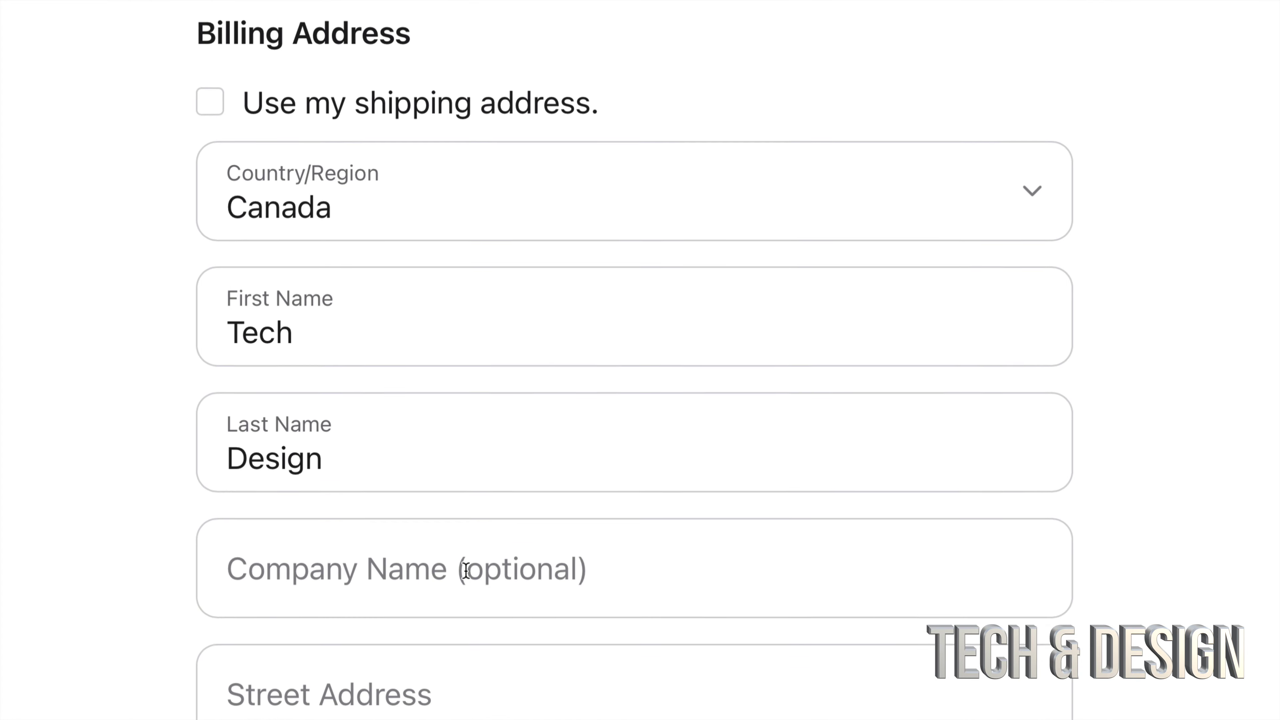
pyautogui.scroll(-3, 498, 569)
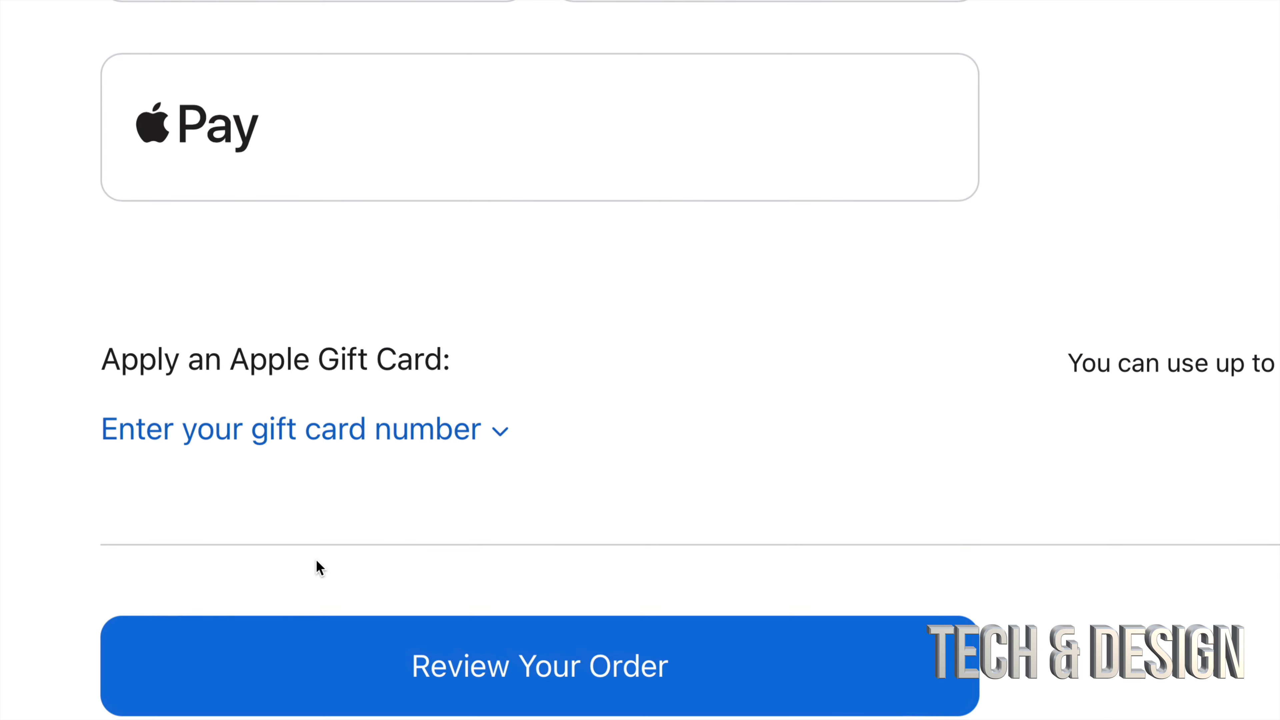
pyautogui.scroll(-4, 316, 569)
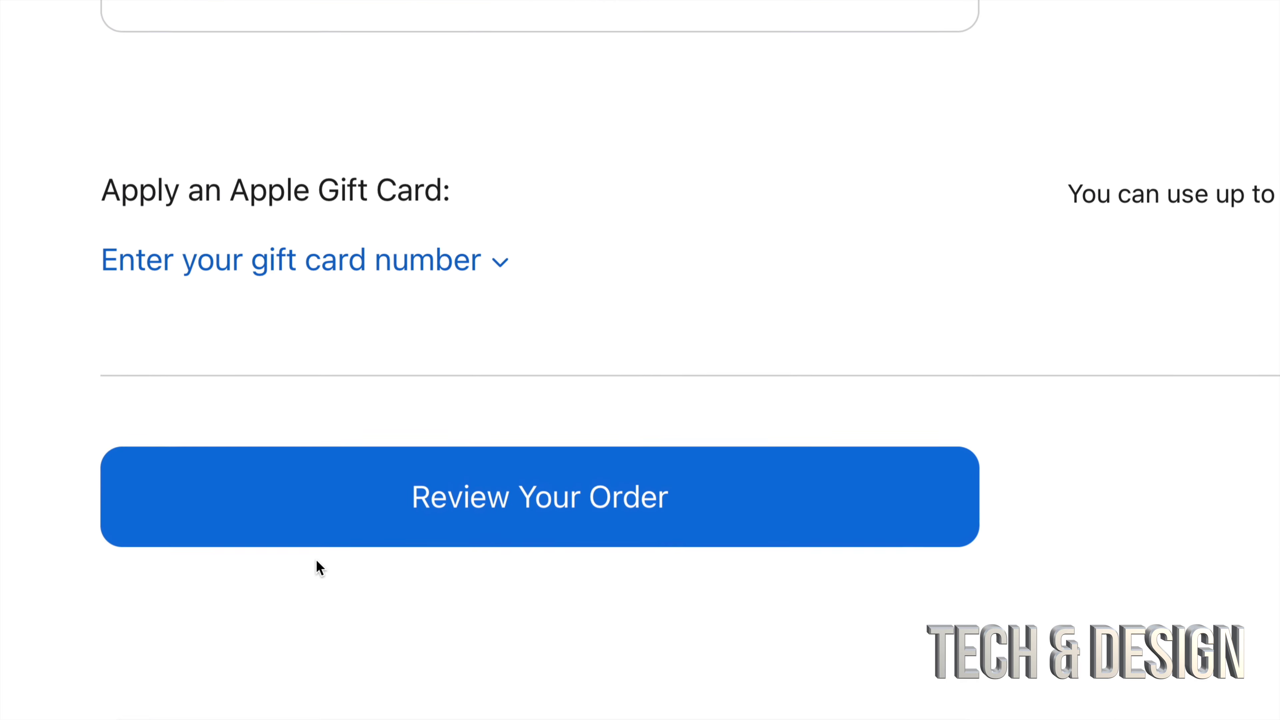
pyautogui.scroll(2, 316, 569)
pyautogui.scroll(1, 320, 568)
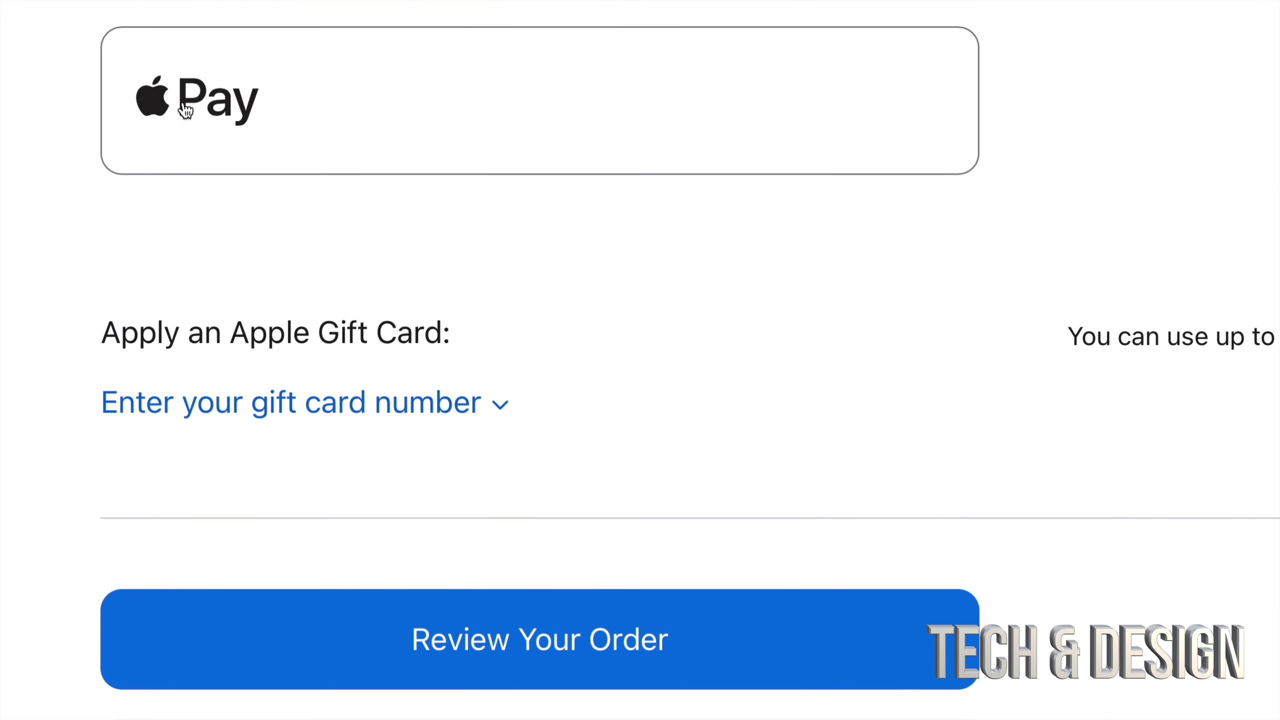
pyautogui.scroll(-4, 428, 437)
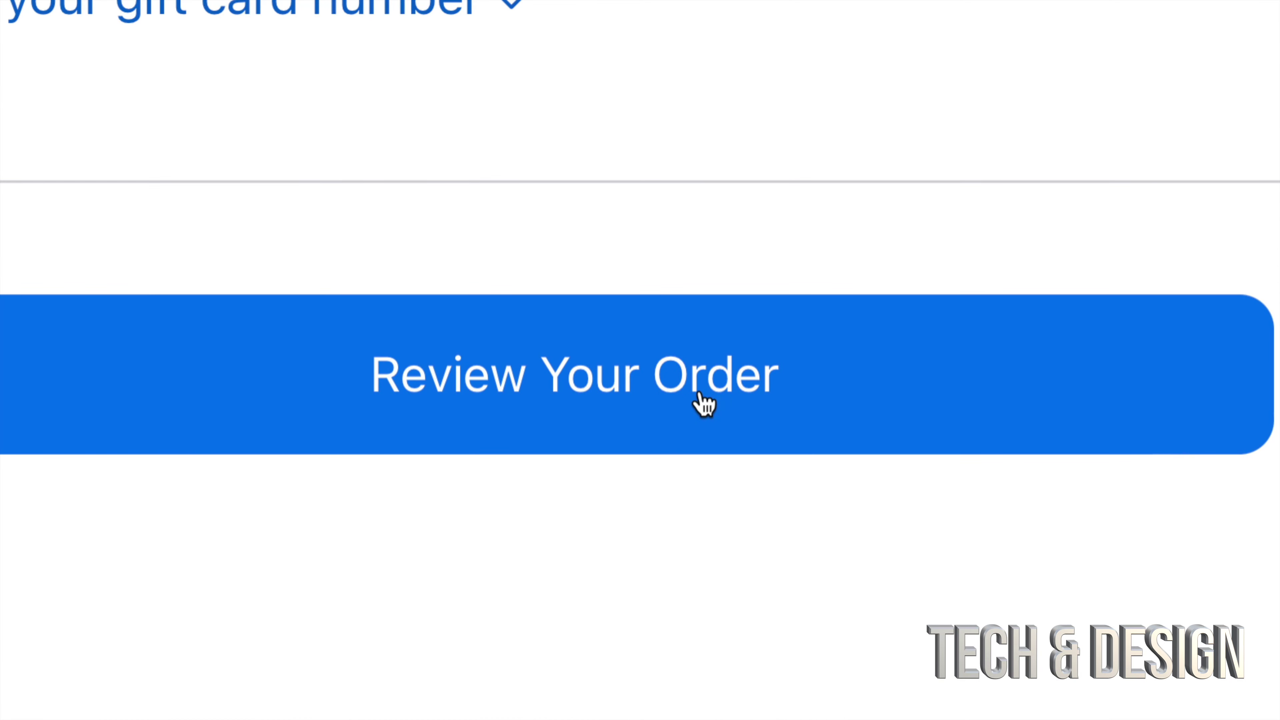
# Open the order review page and check the AirTag 4 pack's $145.77 total.
pyautogui.click(699, 394)
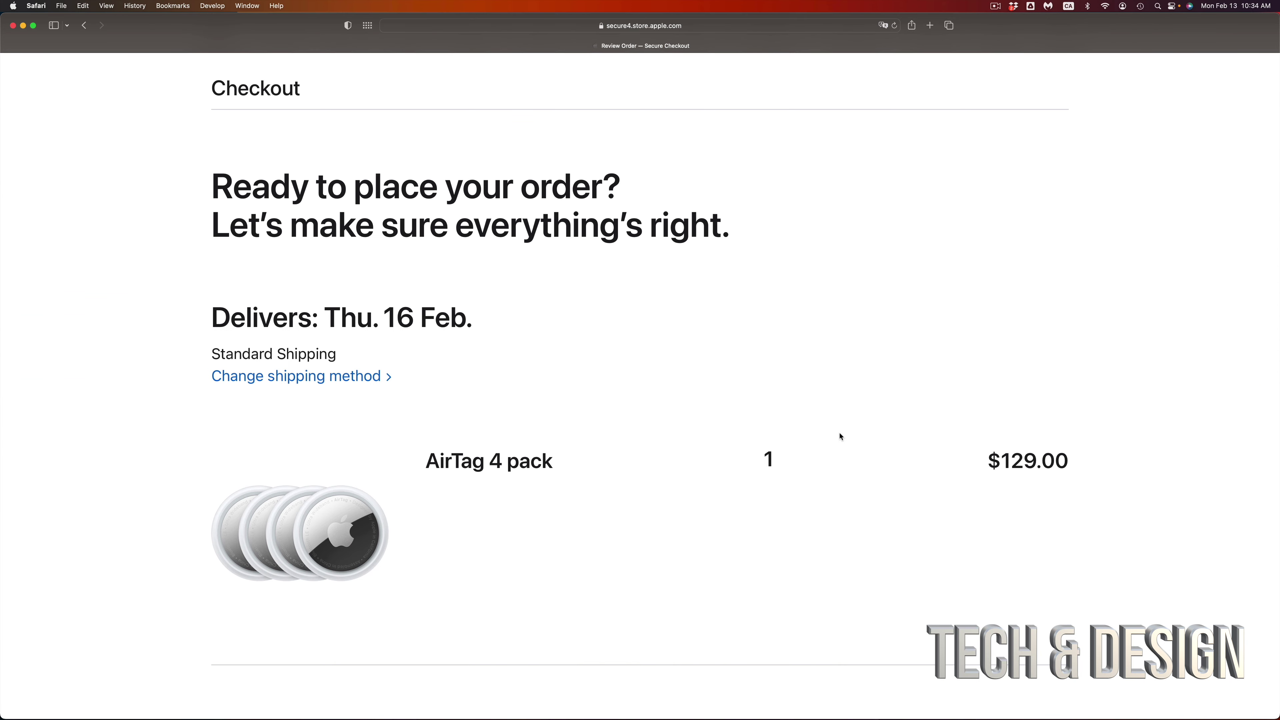
pyautogui.scroll(-15, 840, 436)
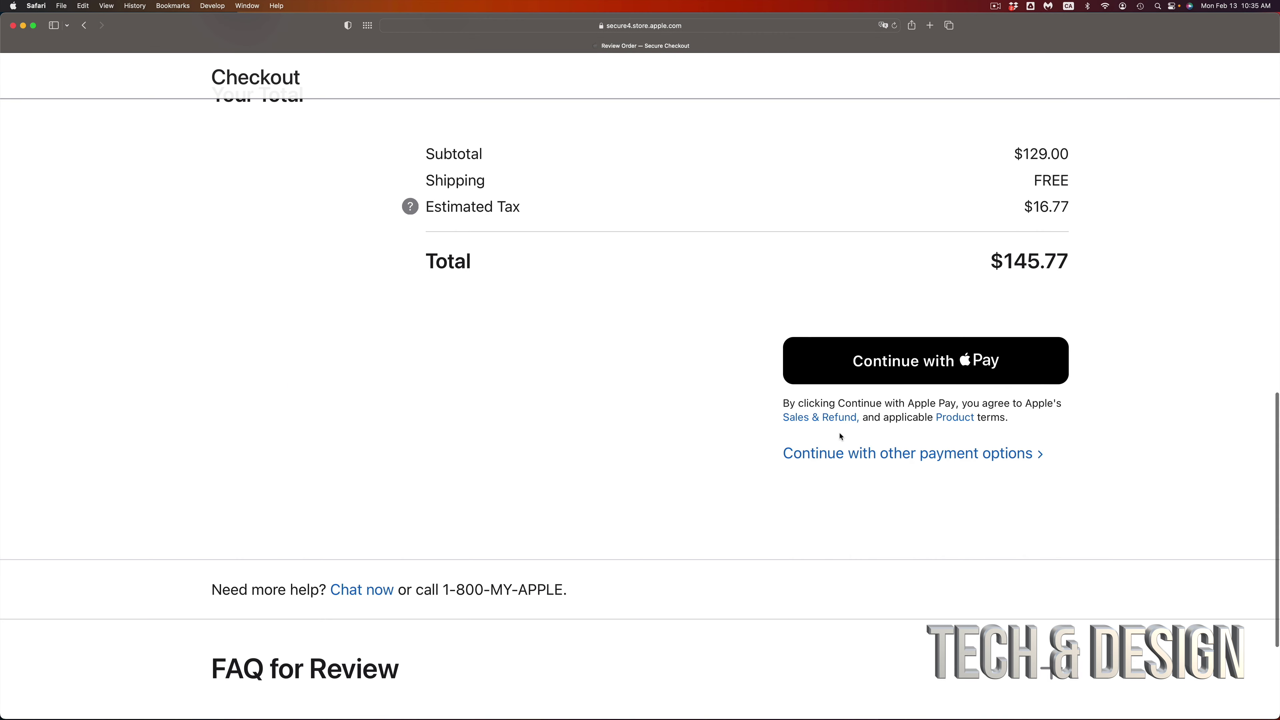